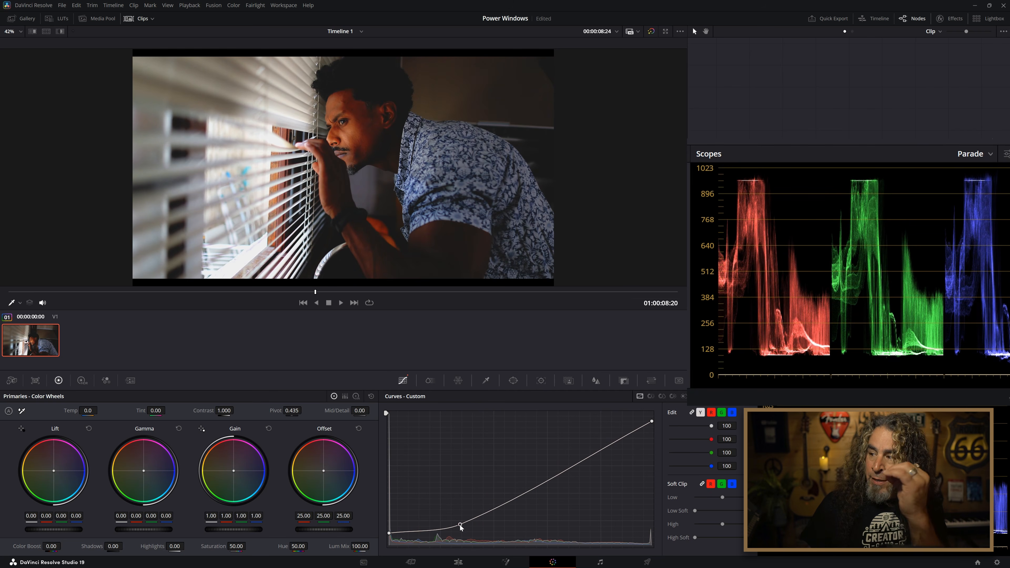
Raise the shadow and midtone points of the custom curve to brighten the image, and compare the result with the grade bypassed.
{"action": "left_click_drag", "start_coordinate": [460, 527], "coordinate": [455, 512]}
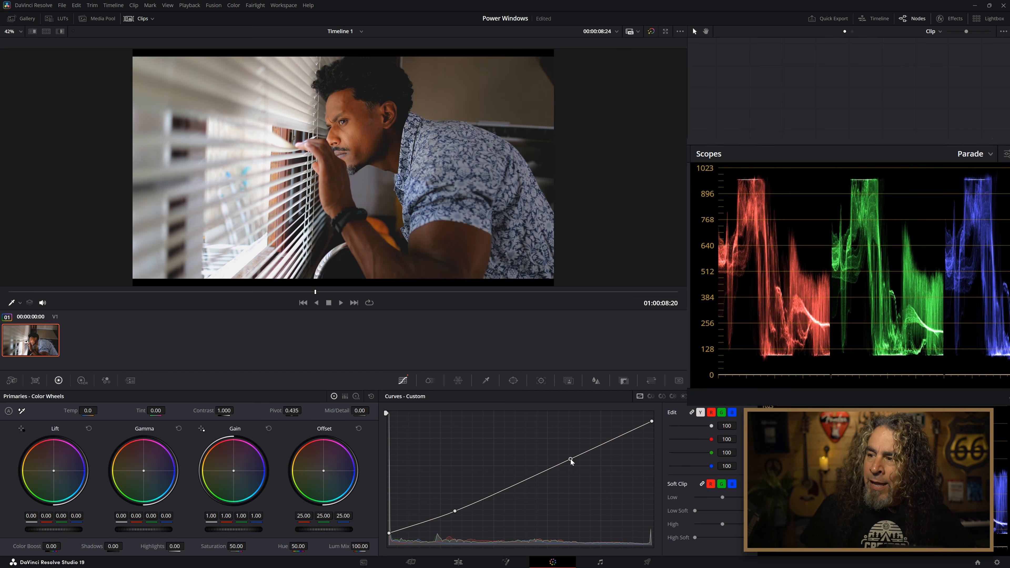
{"action": "left_click_drag", "start_coordinate": [570, 460], "coordinate": [568, 454]}
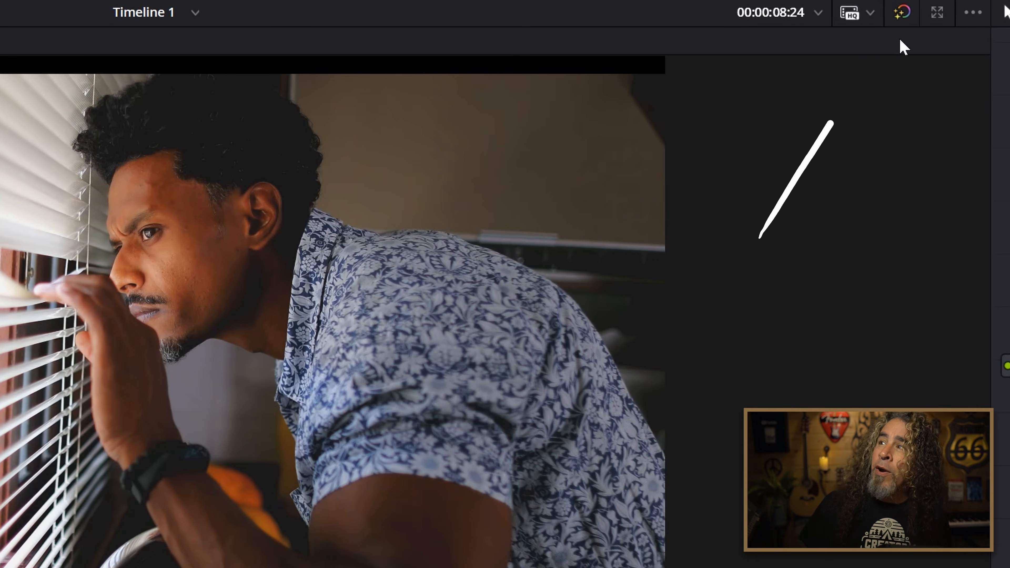
{"action": "left_click", "coordinate": [903, 12]}
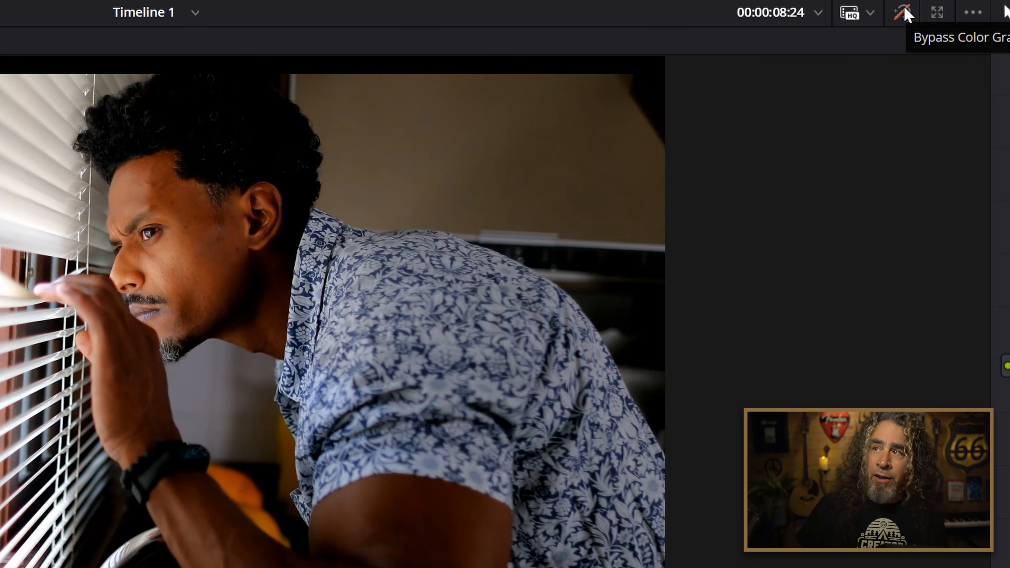
{"action": "left_click", "coordinate": [900, 13]}
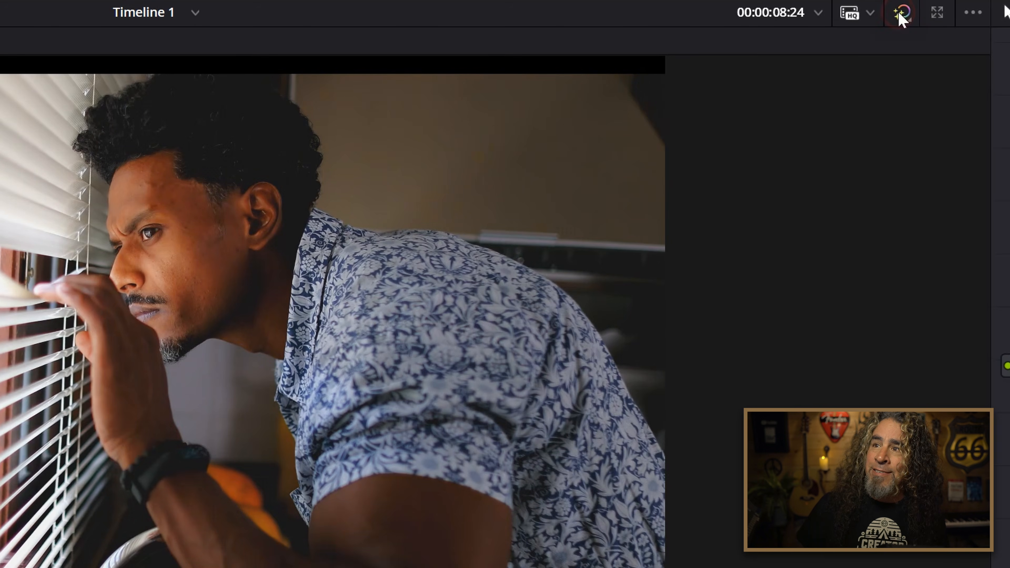
{"action": "left_click", "coordinate": [898, 14]}
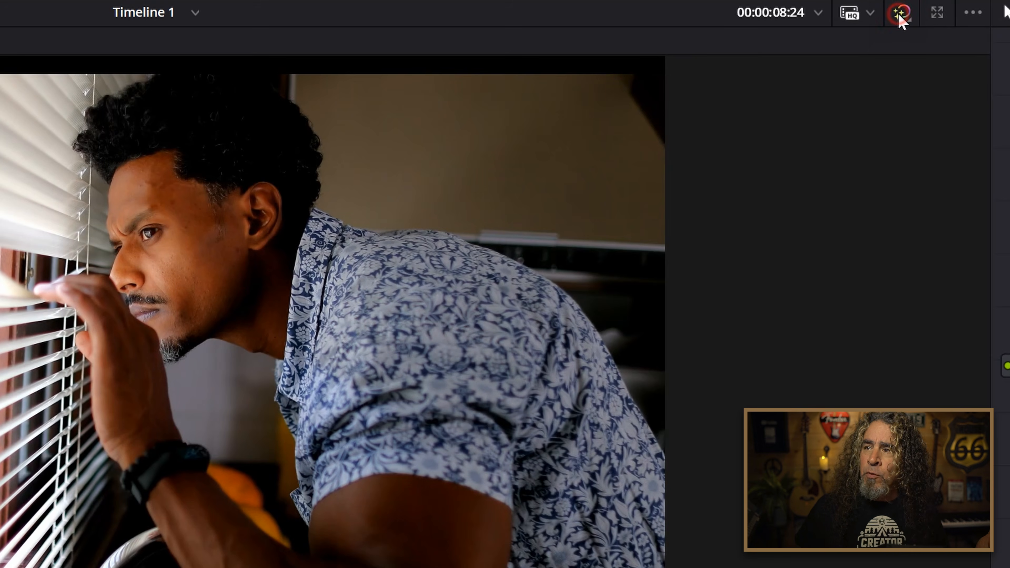
{"action": "left_click", "coordinate": [899, 14]}
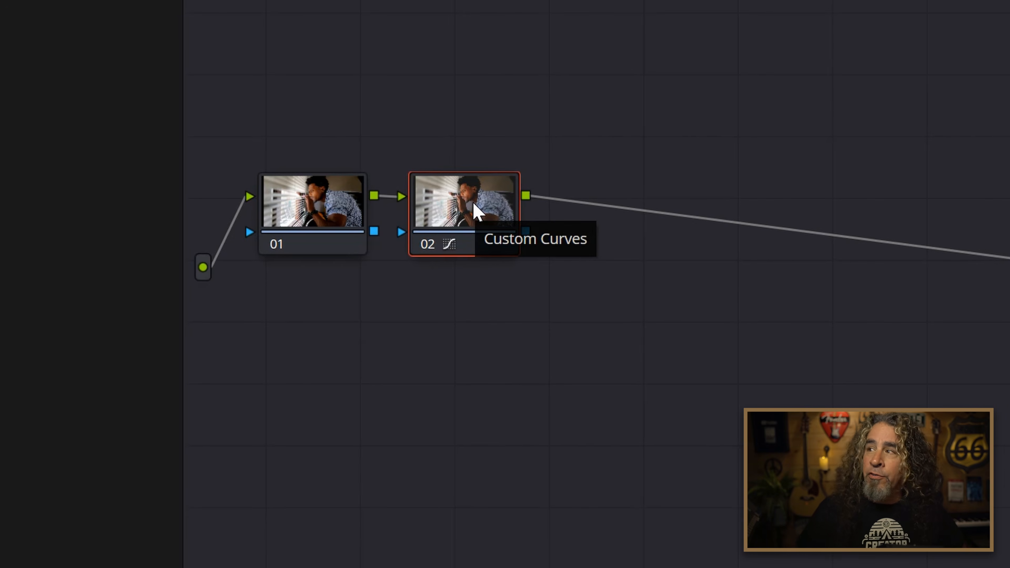
Label node 02 as Exposure.
{"action": "right_click", "coordinate": [436, 223]}
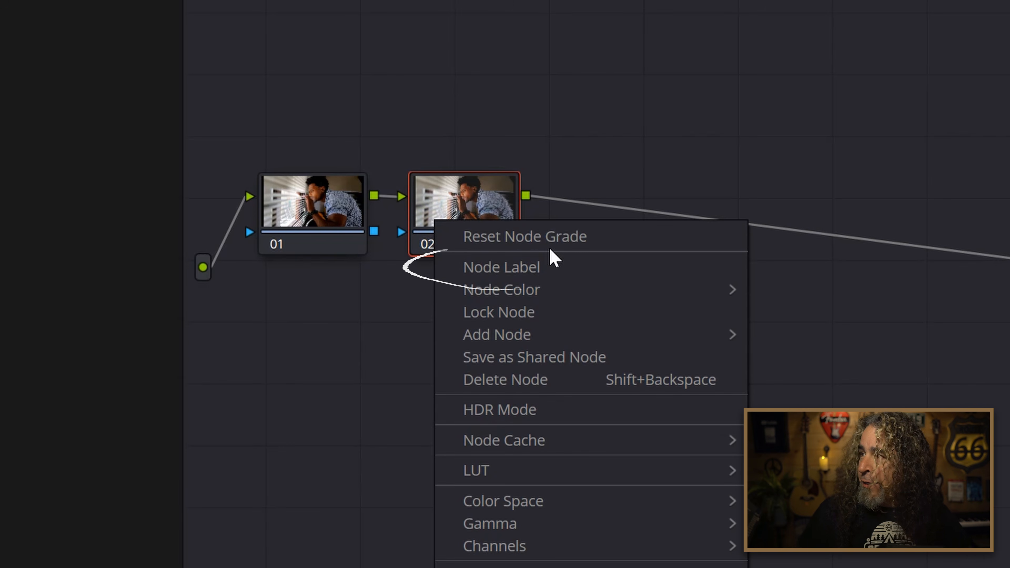
{"action": "left_click", "coordinate": [556, 265]}
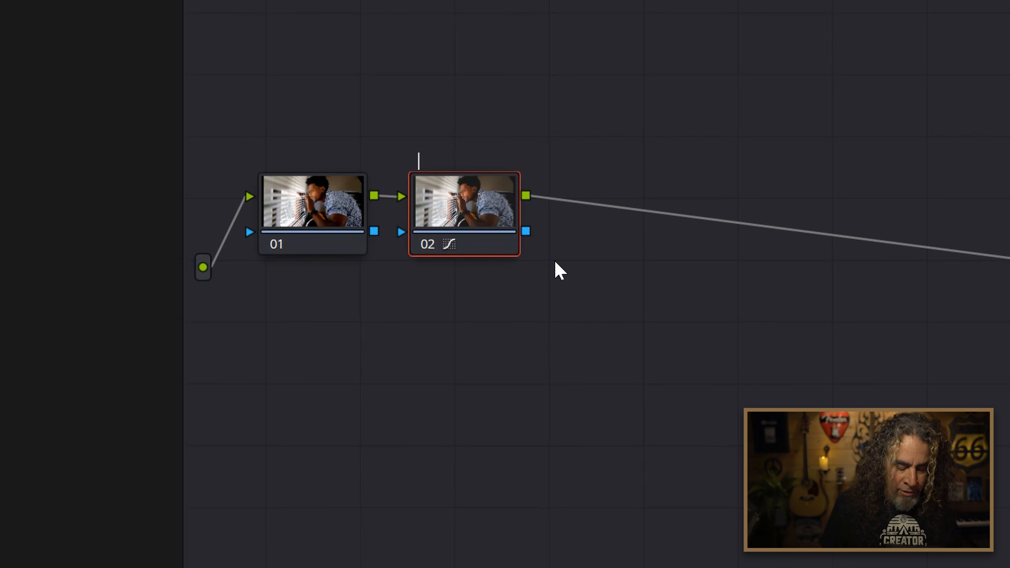
{"action": "type", "text": "Exposure"}
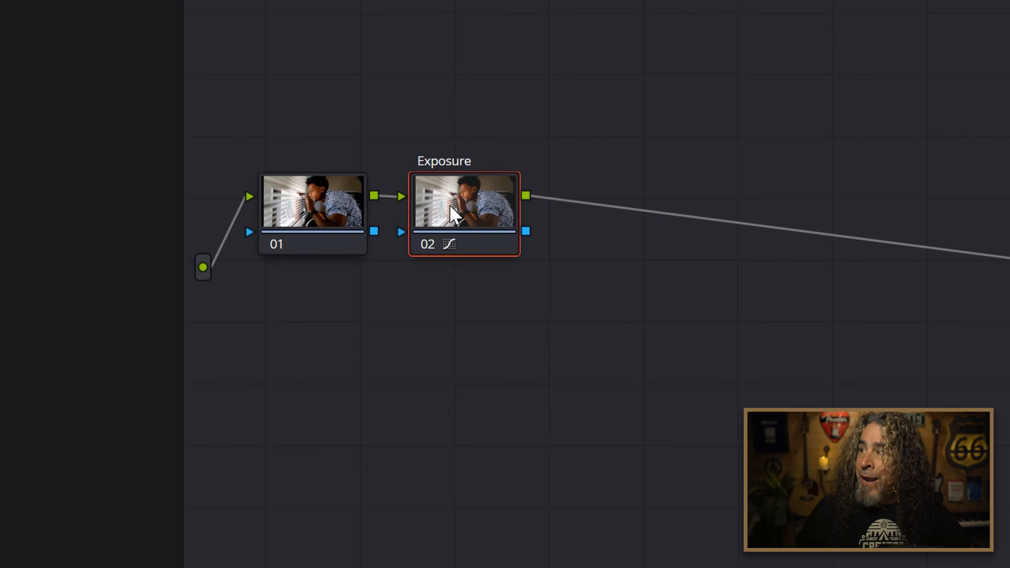
Add a serial node after the Exposure node and label it Color.
{"action": "right_click", "coordinate": [782, 154]}
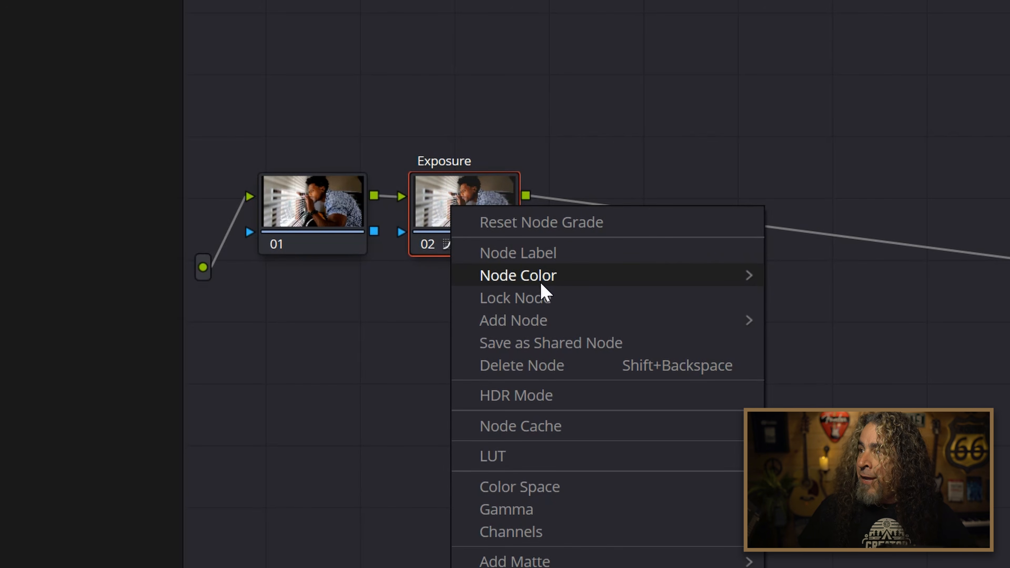
{"action": "mouse_move", "coordinate": [550, 318]}
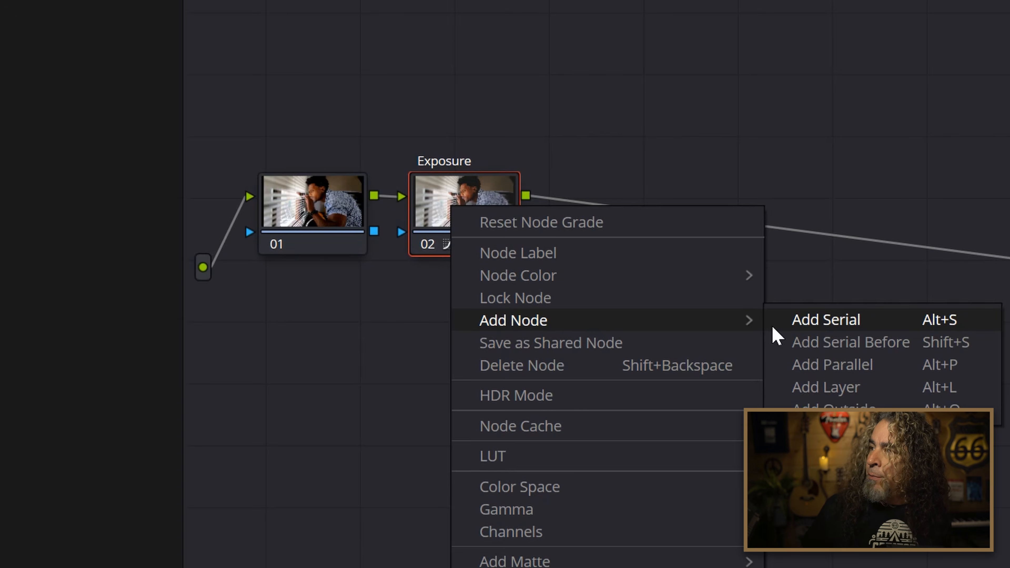
{"action": "left_click", "coordinate": [806, 327]}
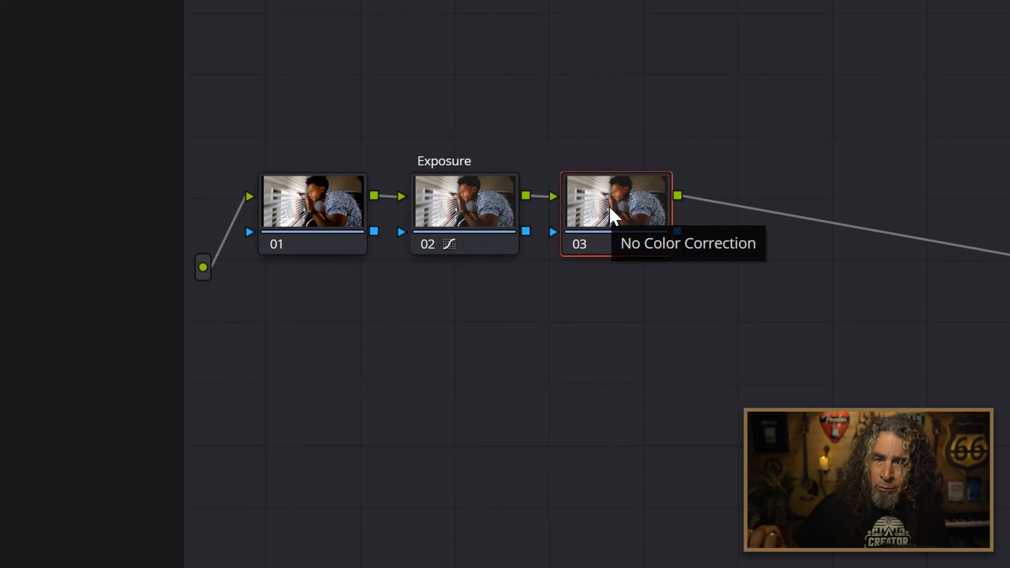
{"action": "right_click", "coordinate": [610, 223]}
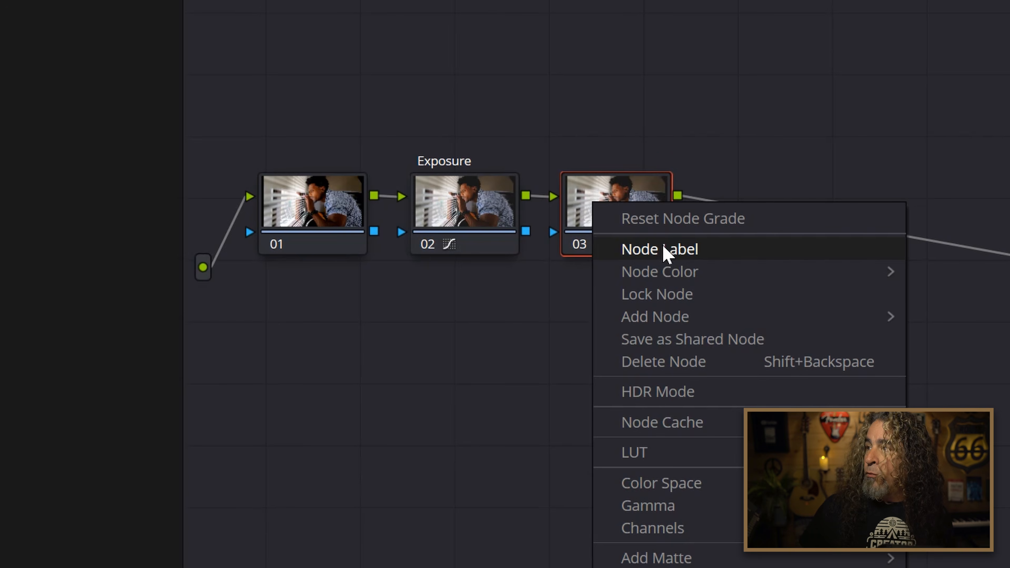
{"action": "left_click", "coordinate": [661, 249]}
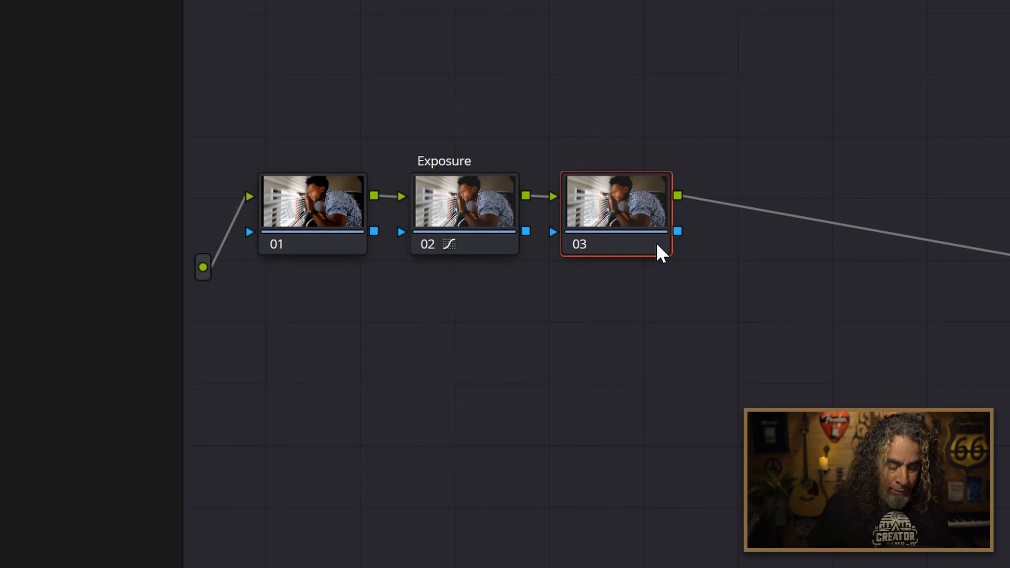
{"action": "type", "text": "Color"}
{"action": "key", "text": "Return"}
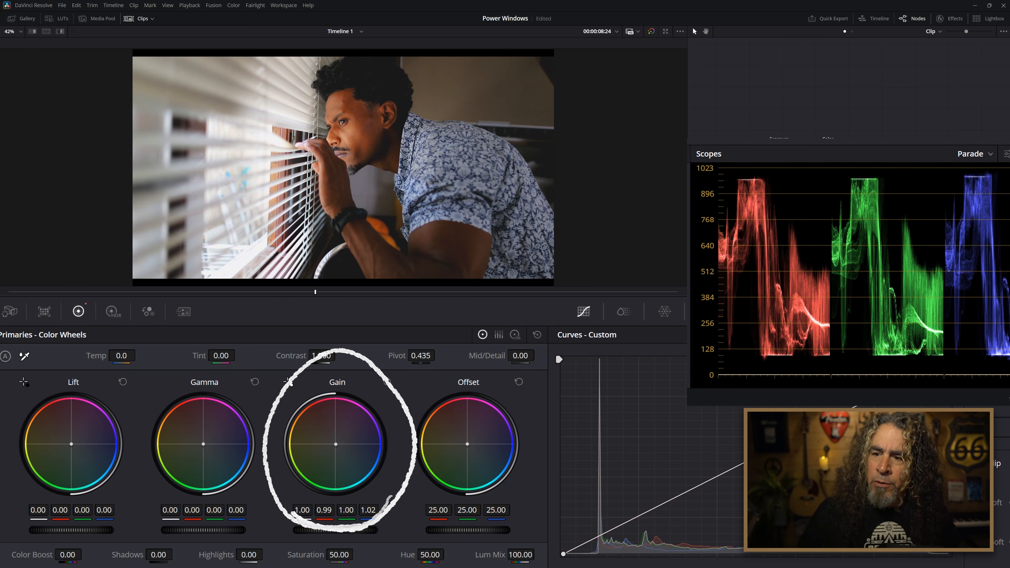
Tint the image blue with the Gain (0.81, 1.04, 1.17), Gamma (-0.03, 0.00, 0.05) and Offset (22.07, 25.05, 28.22) wheels, and compare it with the grade bypassed.
{"action": "left_click_drag", "start_coordinate": [336, 444], "coordinate": [340, 450]}
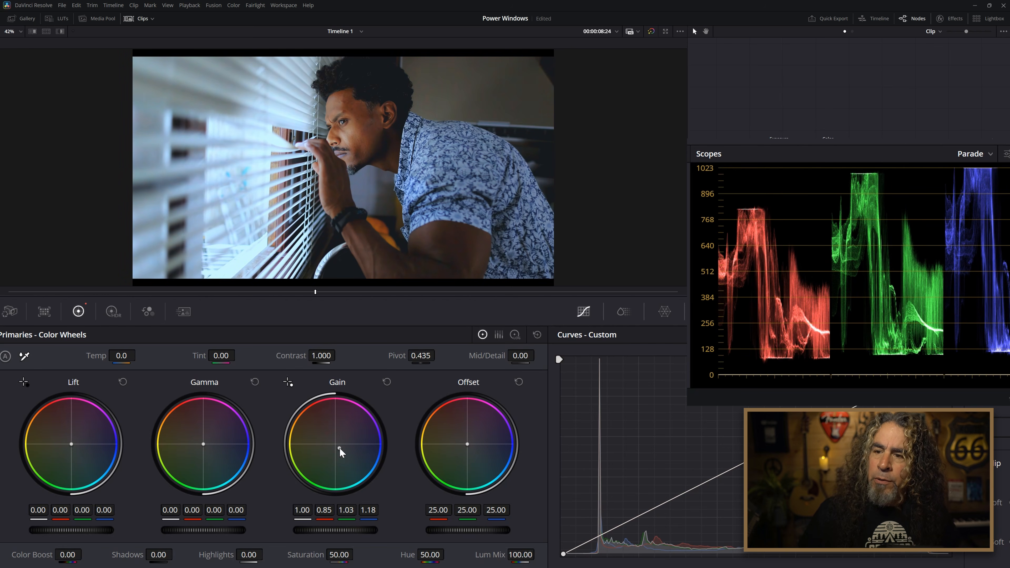
{"action": "left_click_drag", "start_coordinate": [202, 445], "coordinate": [208, 448]}
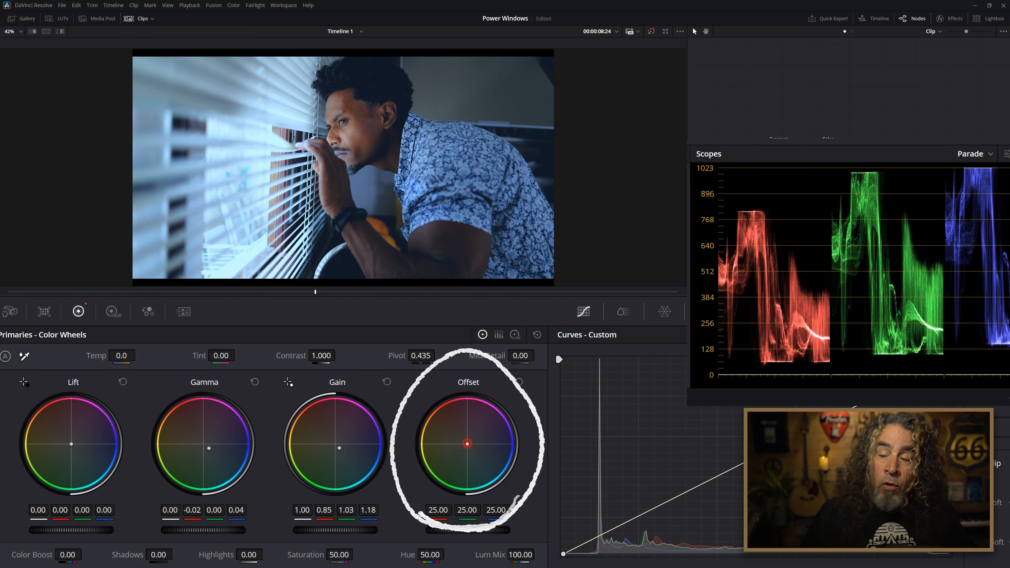
{"action": "left_click_drag", "start_coordinate": [467, 444], "coordinate": [470, 446]}
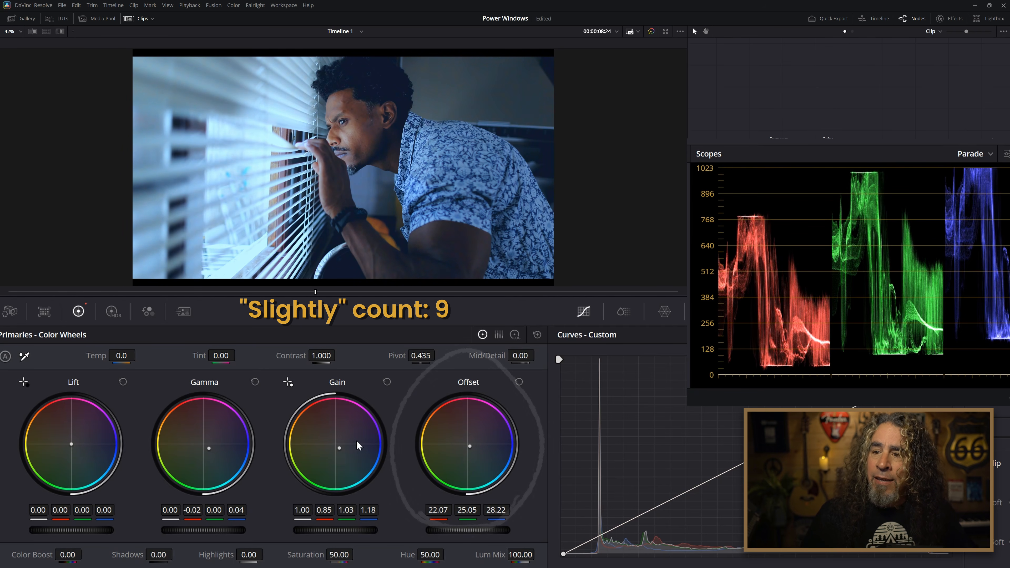
{"action": "mouse_move", "coordinate": [209, 448]}
{"action": "left_mouse_down"}
{"action": "mouse_move", "coordinate": [223, 449]}
{"action": "mouse_move", "coordinate": [209, 450]}
{"action": "left_mouse_up"}
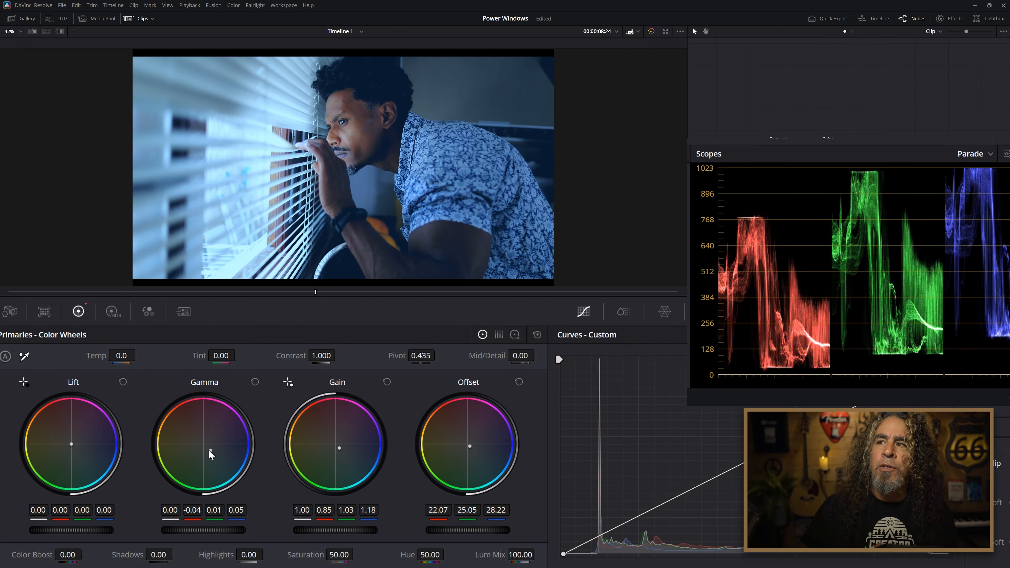
{"action": "left_click_drag", "start_coordinate": [71, 445], "coordinate": [75, 449]}
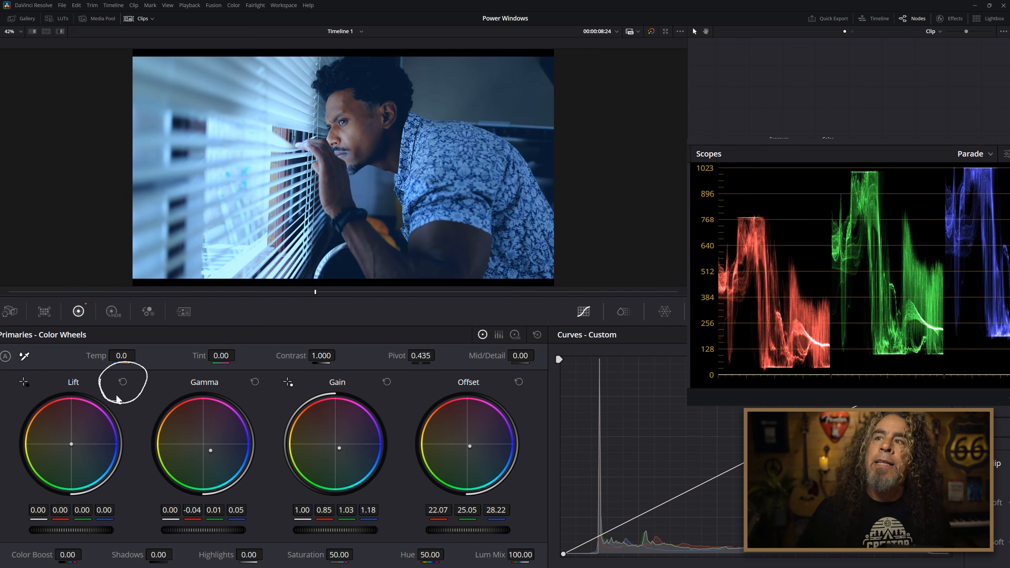
{"action": "left_click_drag", "start_coordinate": [341, 448], "coordinate": [338, 449]}
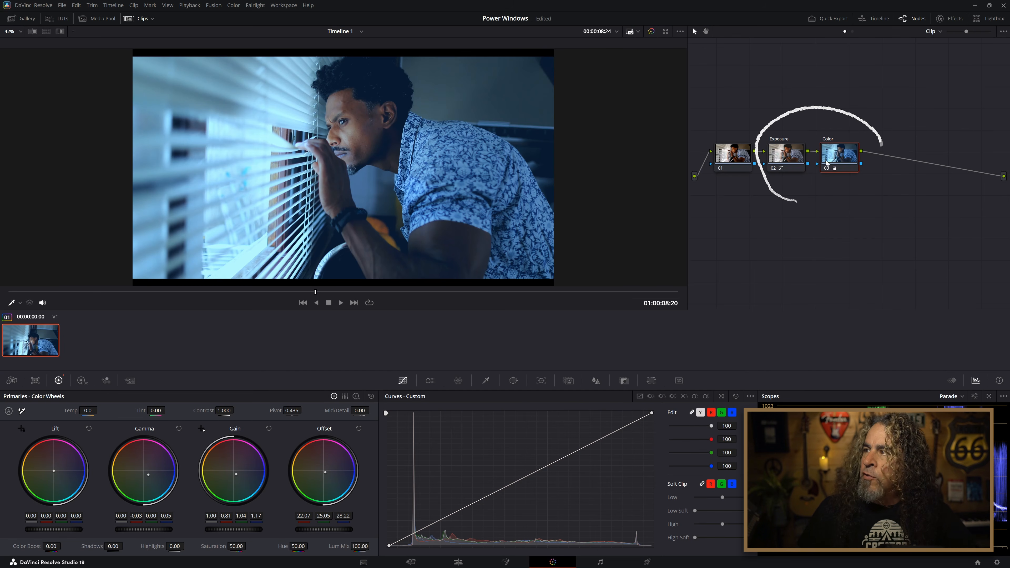
{"action": "left_click", "coordinate": [651, 31]}
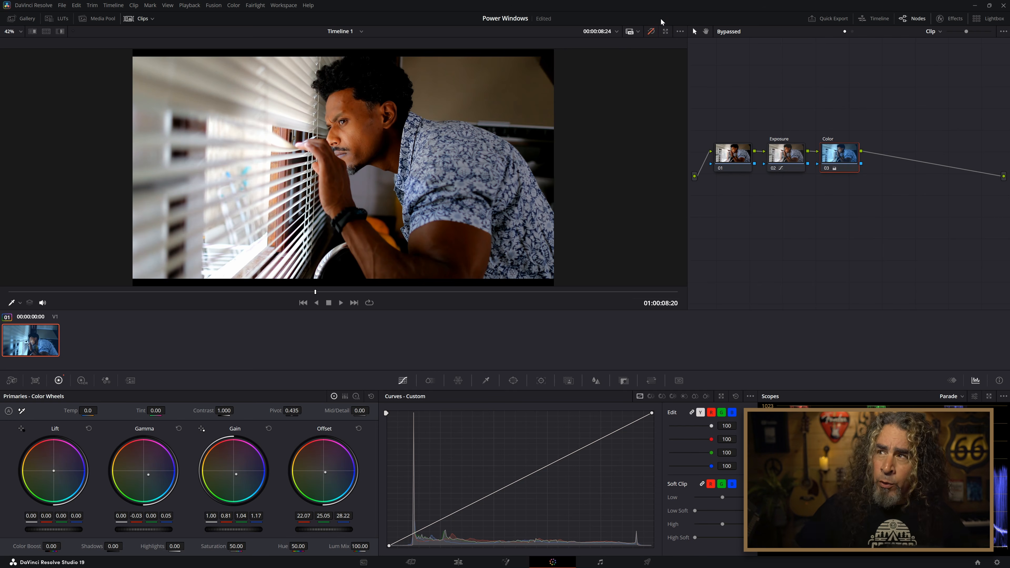
{"action": "left_click", "coordinate": [651, 31]}
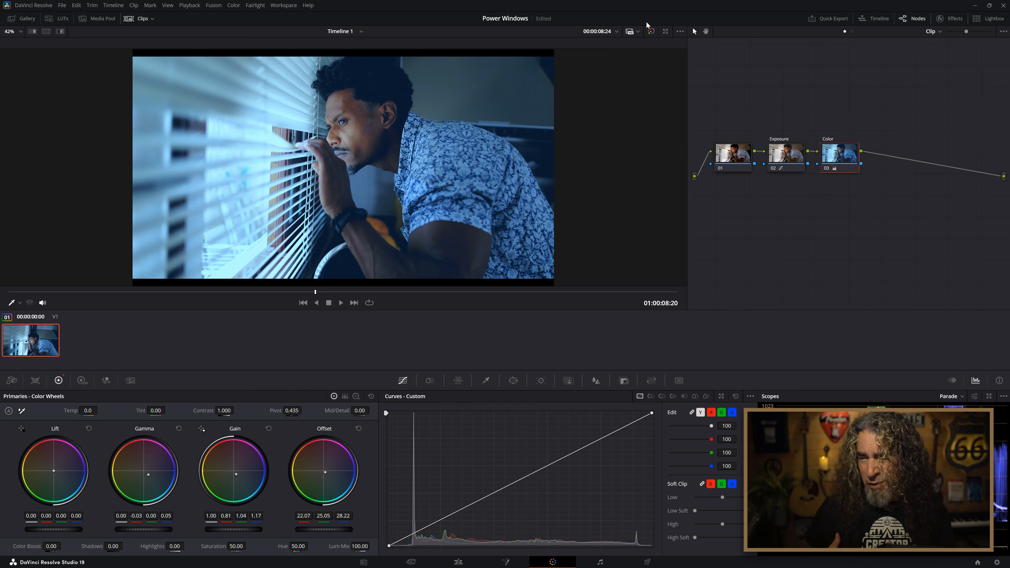
Add a serial node after the Color node and show the Window controls for it.
{"action": "right_click", "coordinate": [837, 159]}
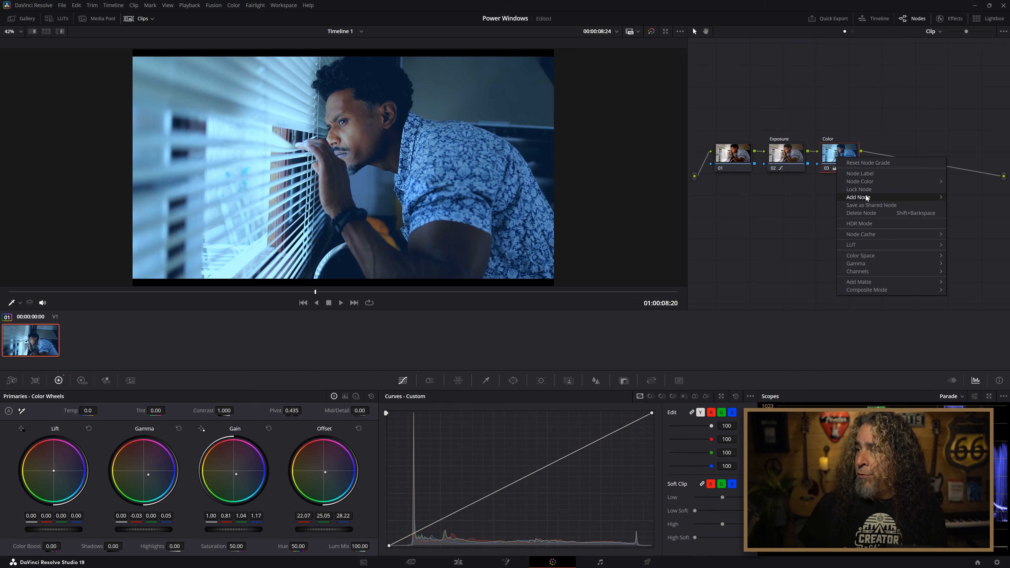
{"action": "mouse_move", "coordinate": [867, 198]}
{"action": "left_click", "coordinate": [799, 197]}
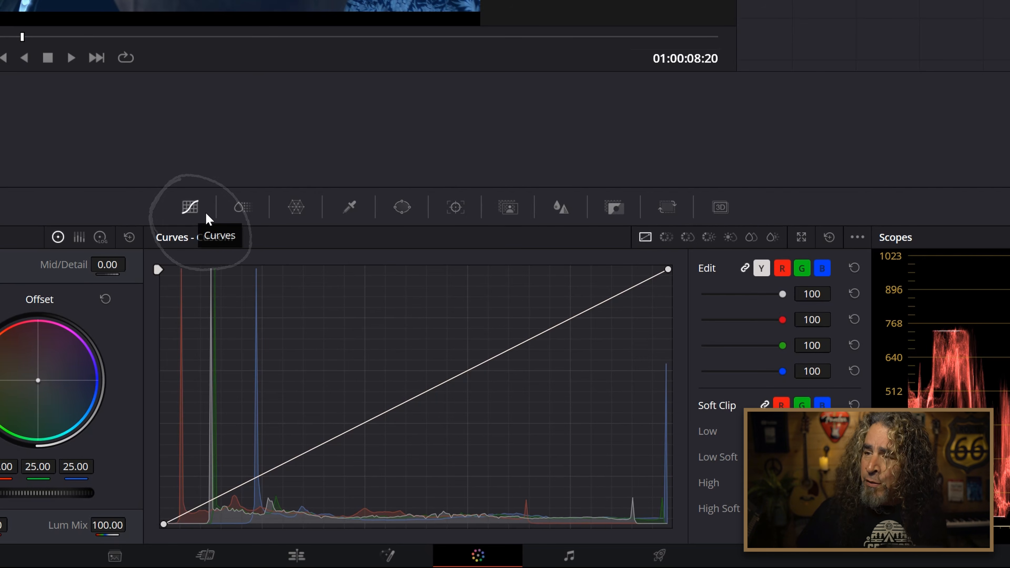
{"action": "left_click", "coordinate": [399, 213]}
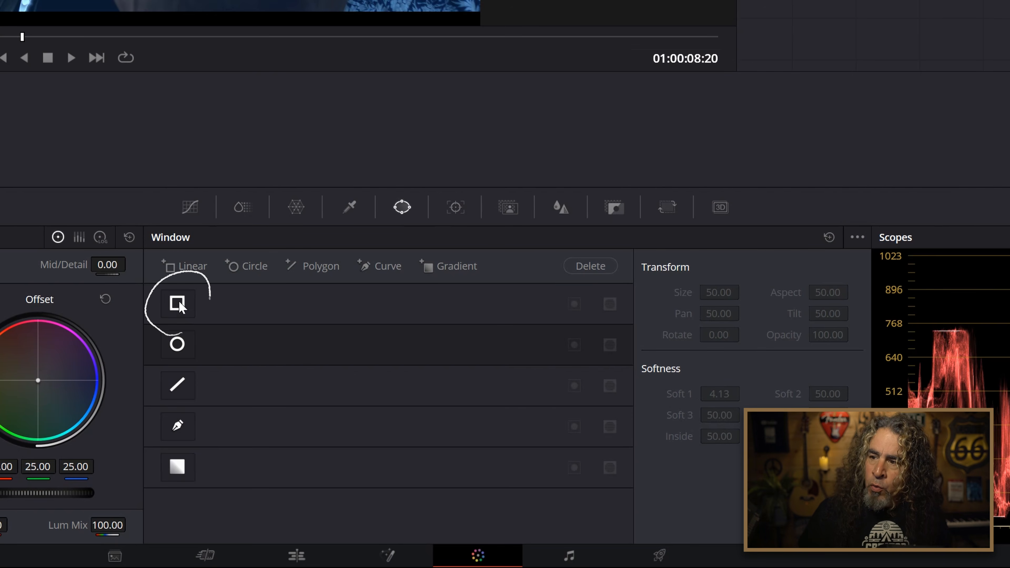
Try out the linear, circle and polygon window shapes on node 04, reshaping the polygon's corners, and turn each shape off again.
{"action": "left_click", "coordinate": [178, 304]}
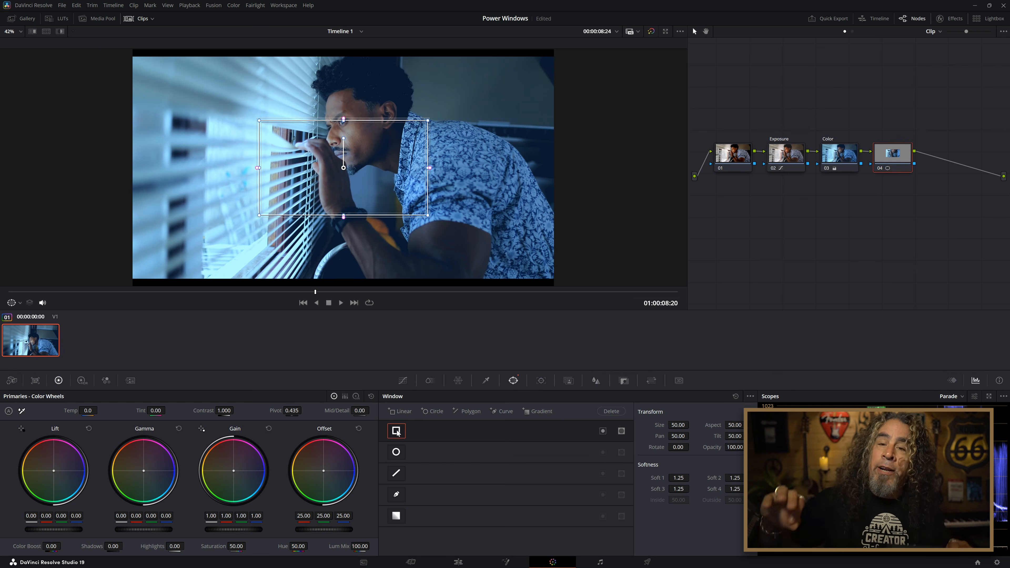
{"action": "left_click", "coordinate": [398, 432]}
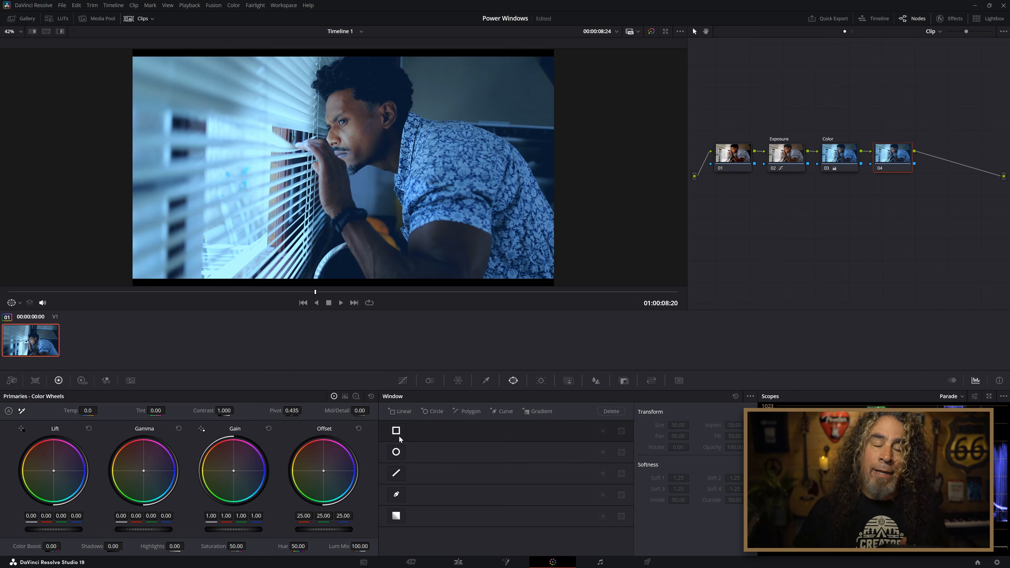
{"action": "left_click", "coordinate": [396, 453]}
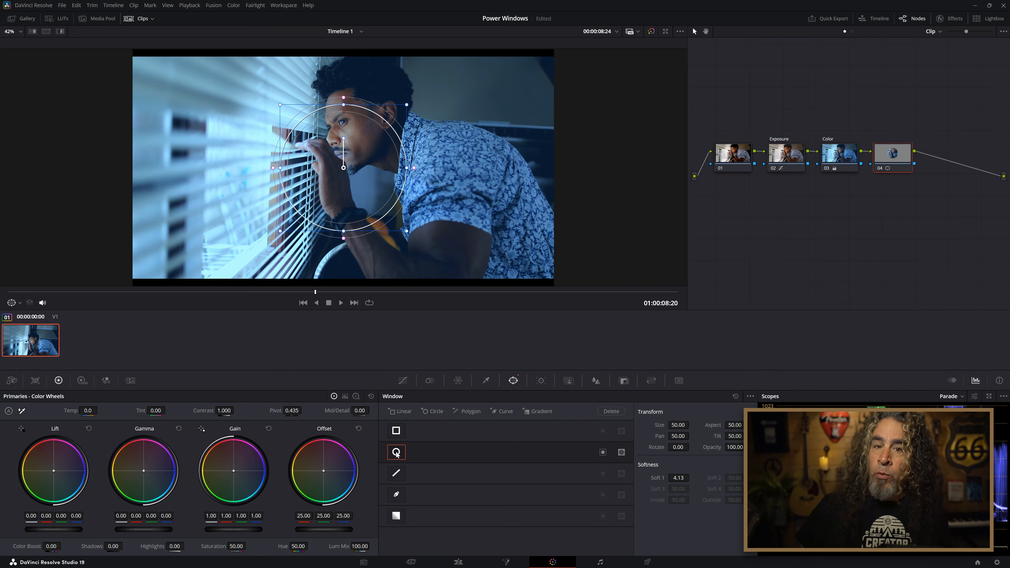
{"action": "left_click", "coordinate": [396, 473]}
{"action": "left_click_drag", "start_coordinate": [238, 227], "coordinate": [243, 234]}
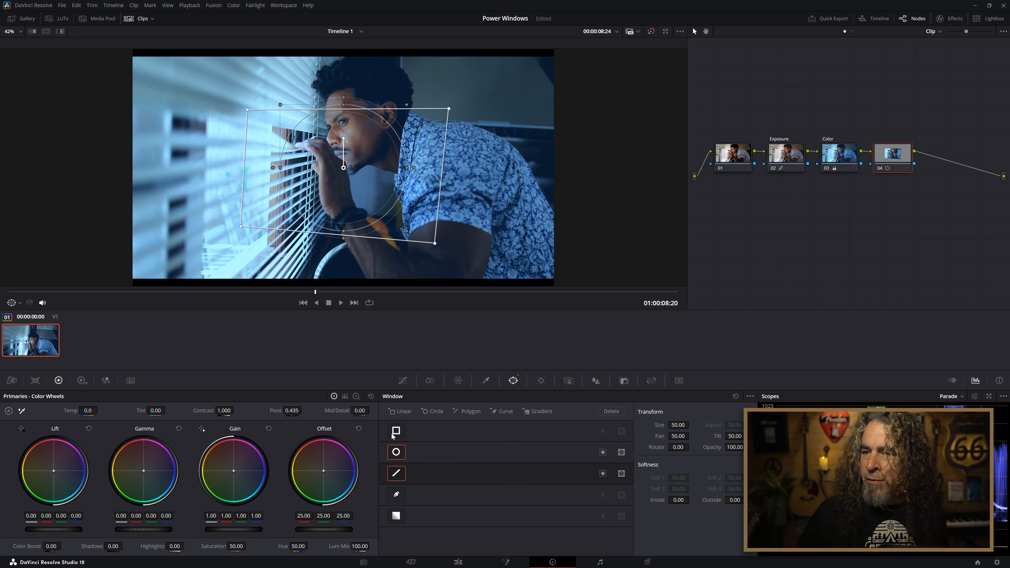
{"action": "left_click", "coordinate": [396, 451]}
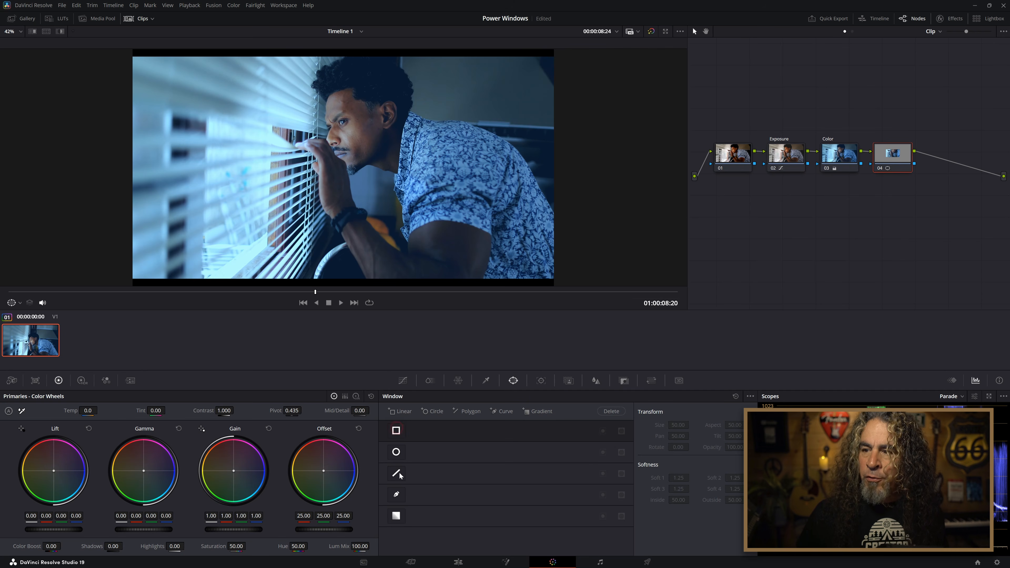
{"action": "left_click", "coordinate": [397, 432]}
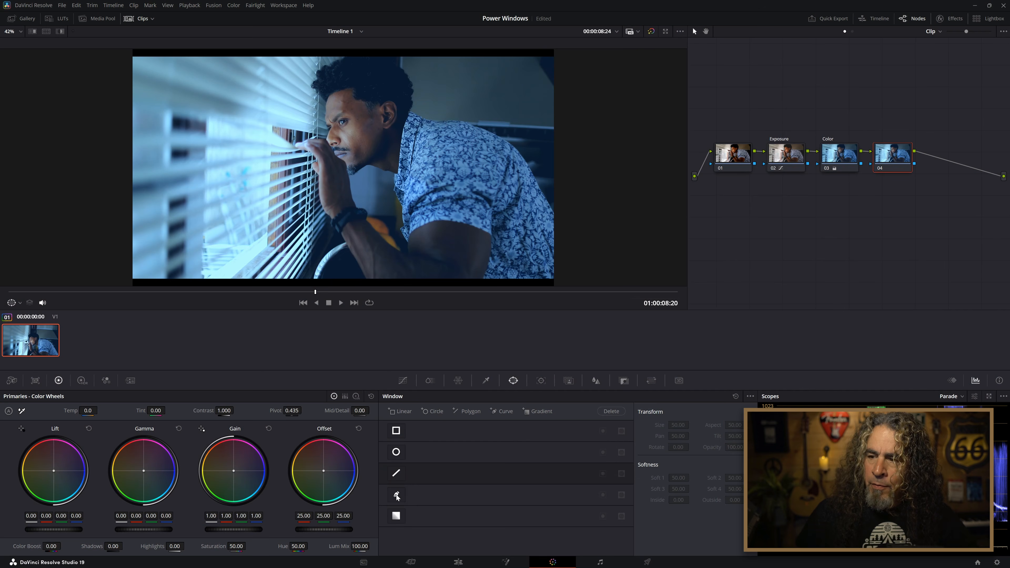
Try a closed freeform curve window on node 04, drawn around the man's raised forearm, and use its rotation handle.
{"action": "left_click", "coordinate": [397, 495]}
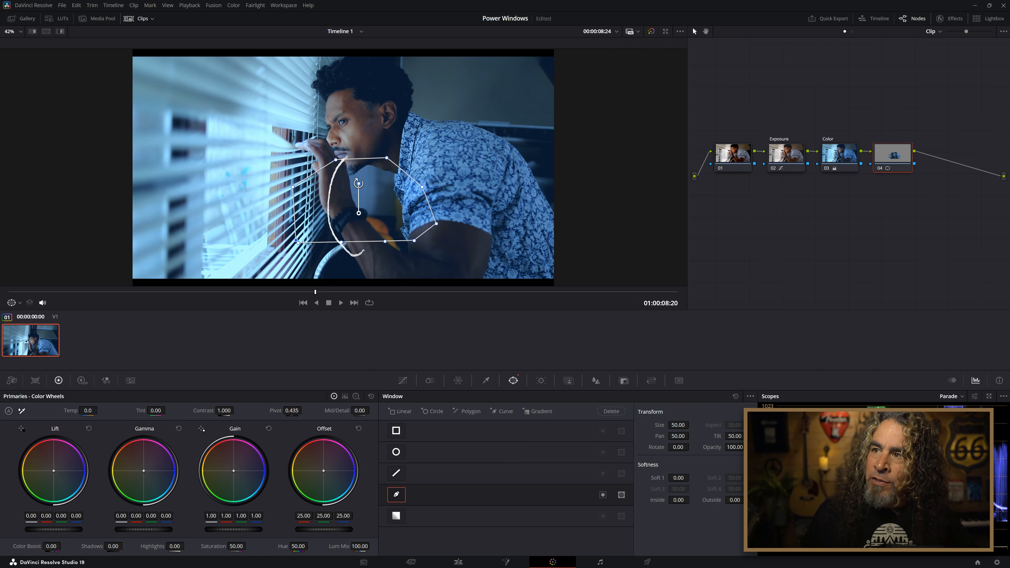
{"action": "left_click_drag", "start_coordinate": [359, 183], "coordinate": [359, 185]}
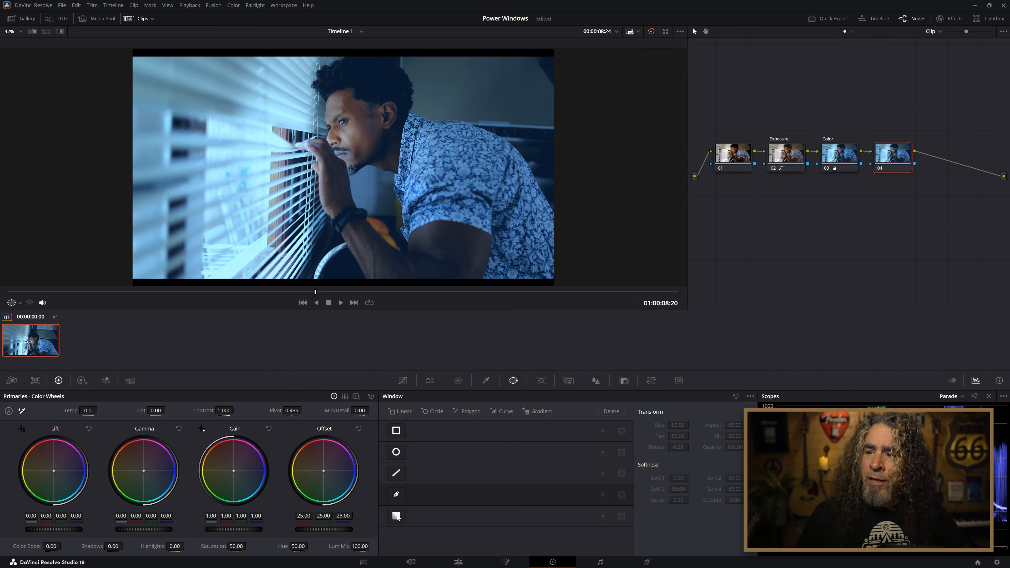
Turn on a gradient window for node 04 and rotate and move it so it runs from the upper blinds diagonally down toward the man.
{"action": "left_click", "coordinate": [396, 516]}
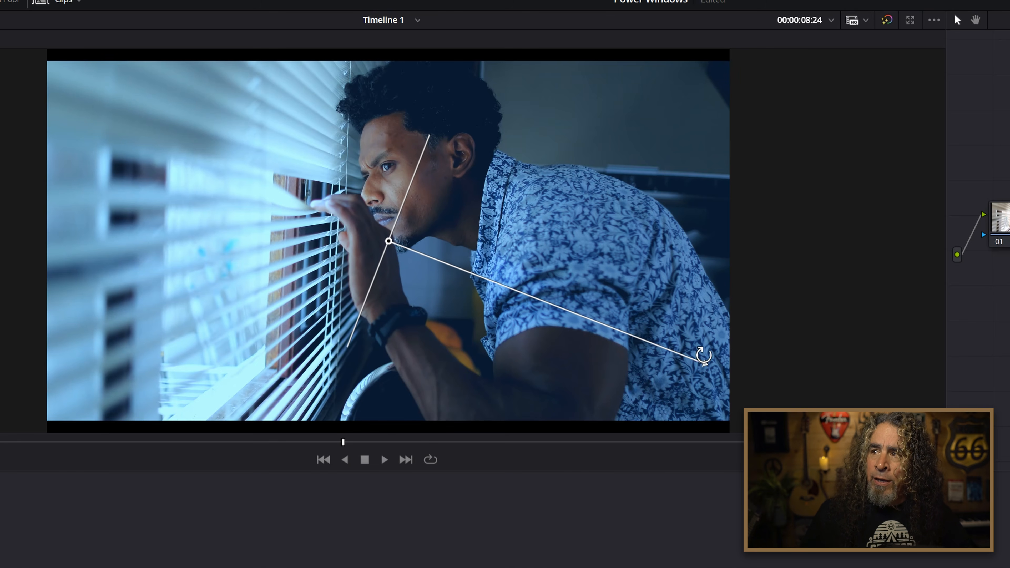
{"action": "left_click_drag", "start_coordinate": [703, 355], "coordinate": [676, 243]}
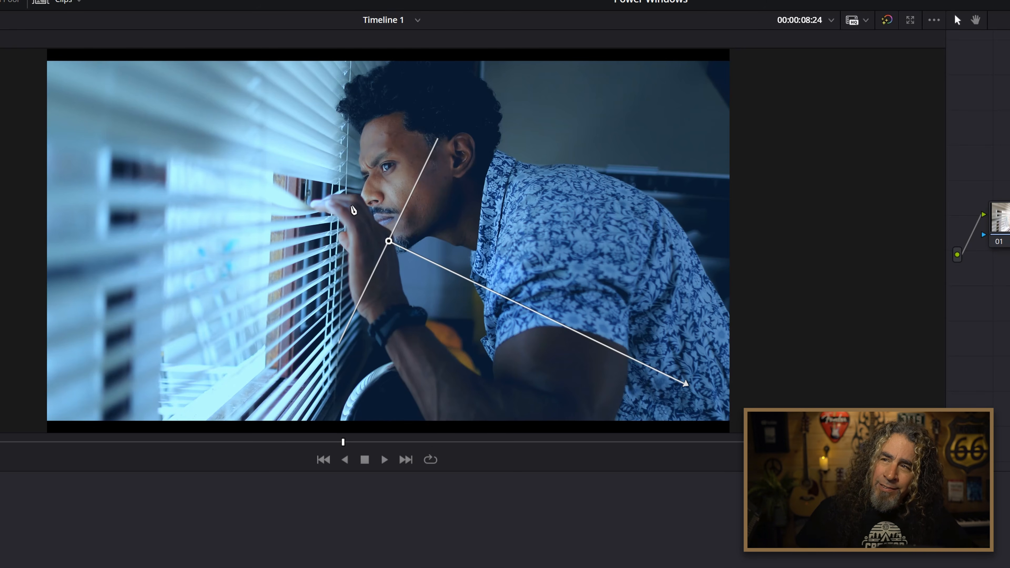
{"action": "left_click_drag", "start_coordinate": [390, 241], "coordinate": [210, 191]}
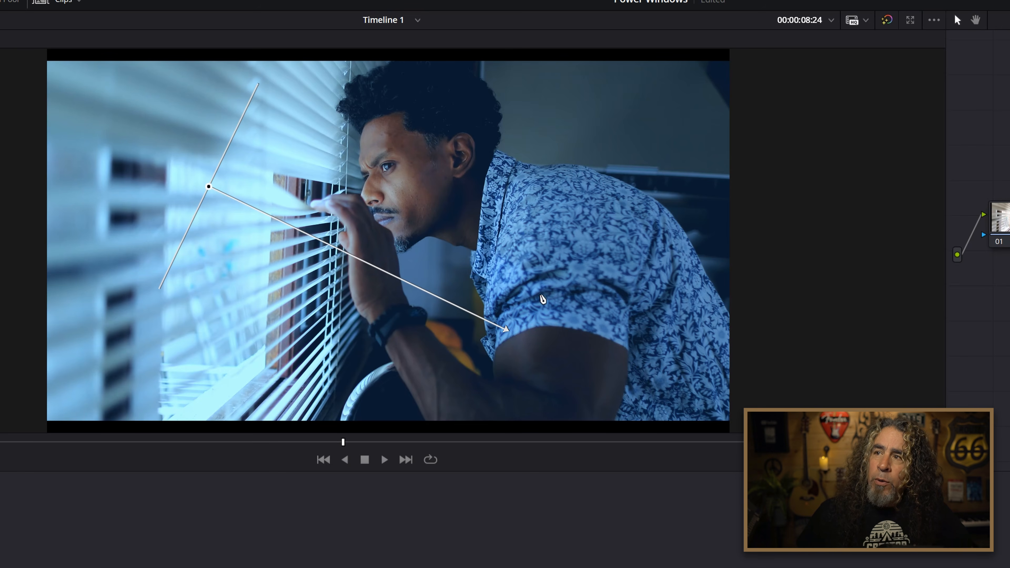
{"action": "left_click_drag", "start_coordinate": [511, 338], "coordinate": [632, 192]}
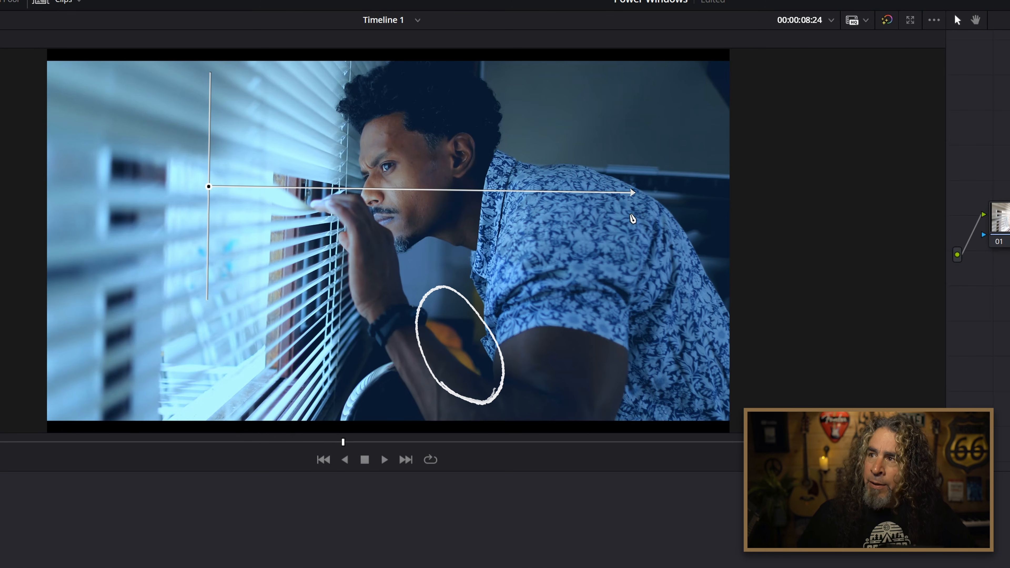
{"action": "mouse_move", "coordinate": [628, 216]}
{"action": "left_mouse_down"}
{"action": "mouse_move", "coordinate": [548, 334]}
{"action": "mouse_move", "coordinate": [566, 378]}
{"action": "left_mouse_up"}
{"action": "left_click_drag", "start_coordinate": [210, 190], "coordinate": [174, 103]}
{"action": "left_click_drag", "start_coordinate": [530, 291], "coordinate": [555, 275]}
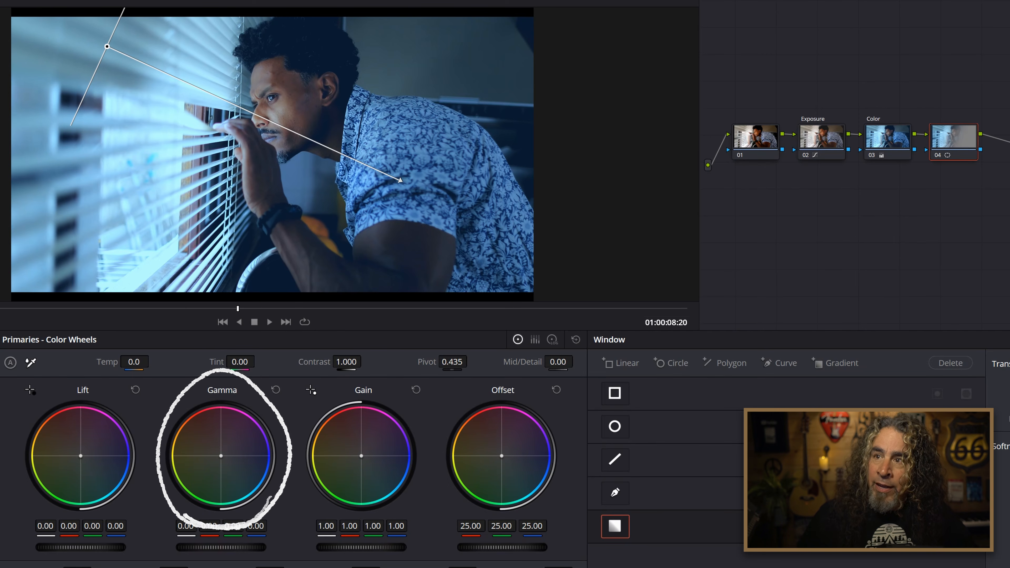
Darken the gradient area on node 04 by setting the master Gamma to -0.39.
{"action": "mouse_move", "coordinate": [221, 547]}
{"action": "left_mouse_down"}
{"action": "mouse_move", "coordinate": [255, 547]}
{"action": "mouse_move", "coordinate": [224, 547]}
{"action": "left_mouse_up"}
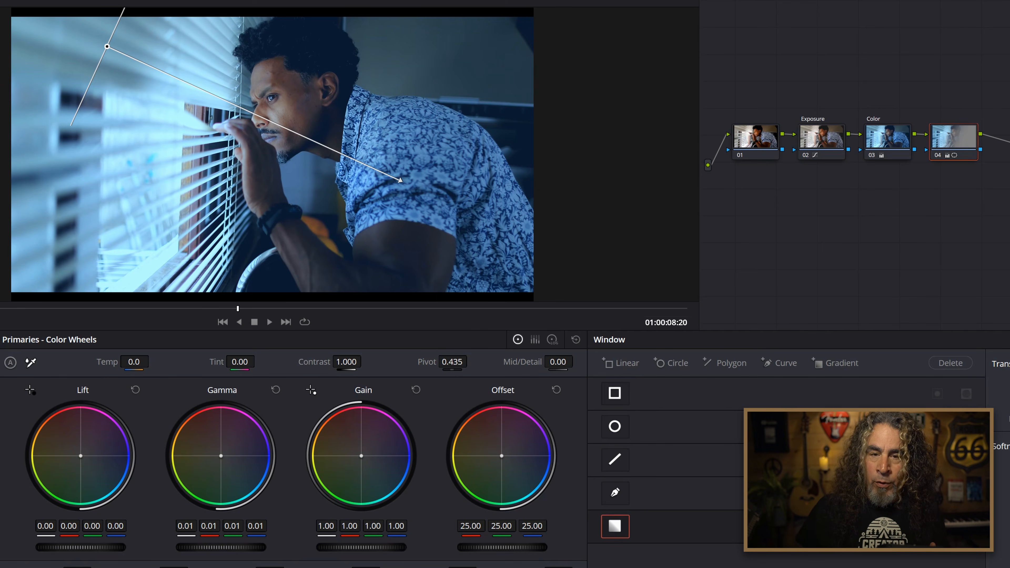
{"action": "left_click", "coordinate": [575, 341]}
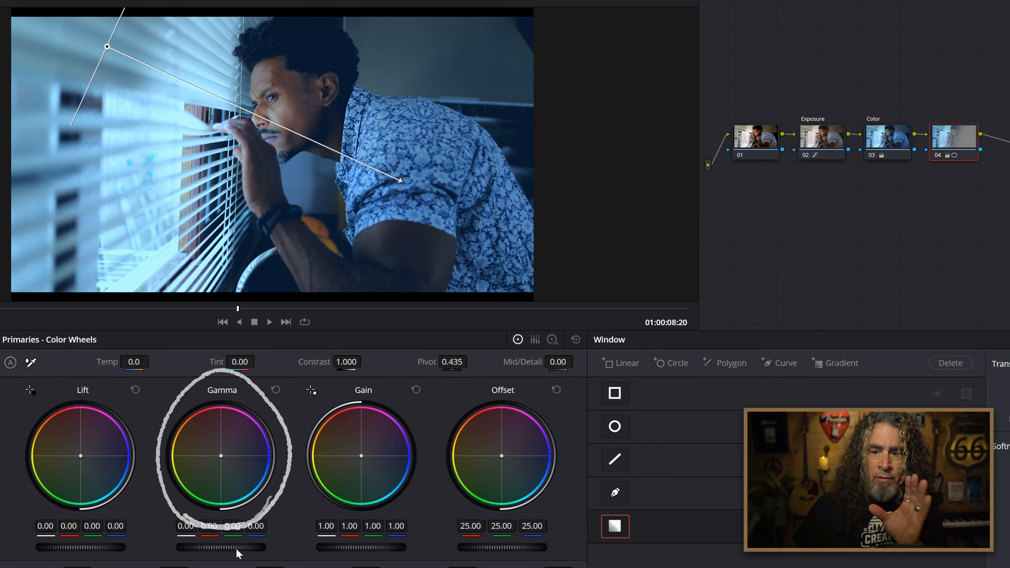
{"action": "left_click_drag", "start_coordinate": [241, 548], "coordinate": [190, 548]}
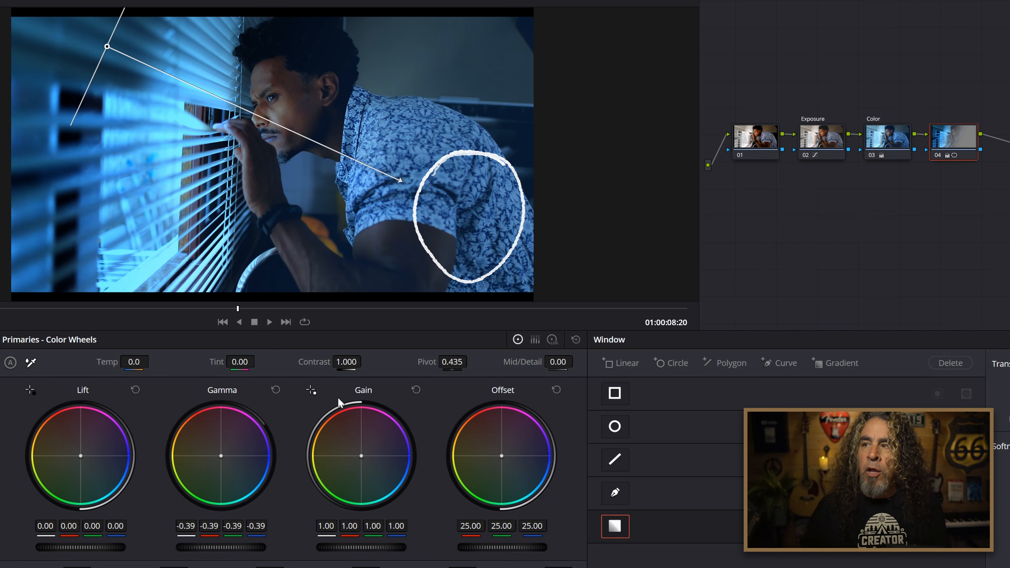
Adjust the gradient's falloff length and starting point so it begins on the upper blinds and fades out around the man's shoulder.
{"action": "left_click_drag", "start_coordinate": [399, 180], "coordinate": [611, 309]}
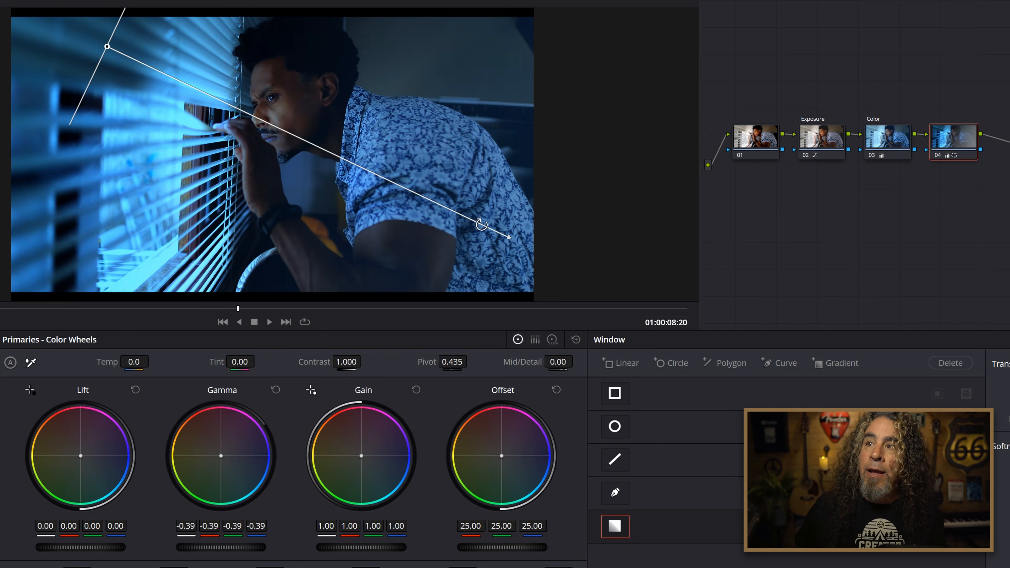
{"action": "left_click_drag", "start_coordinate": [518, 236], "coordinate": [331, 136]}
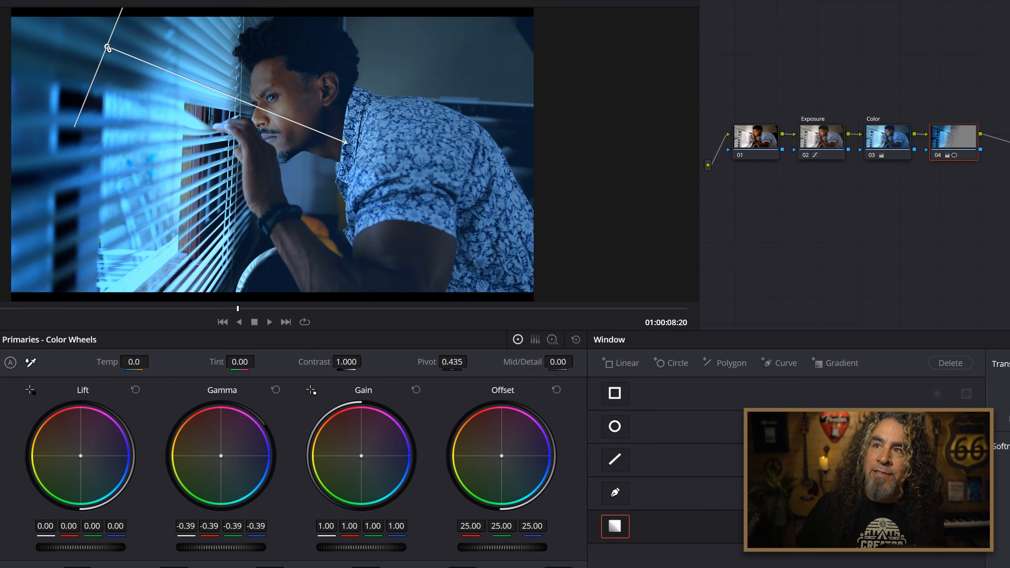
{"action": "left_click_drag", "start_coordinate": [108, 49], "coordinate": [346, 158]}
{"action": "left_click_drag", "start_coordinate": [198, 98], "coordinate": [119, 72]}
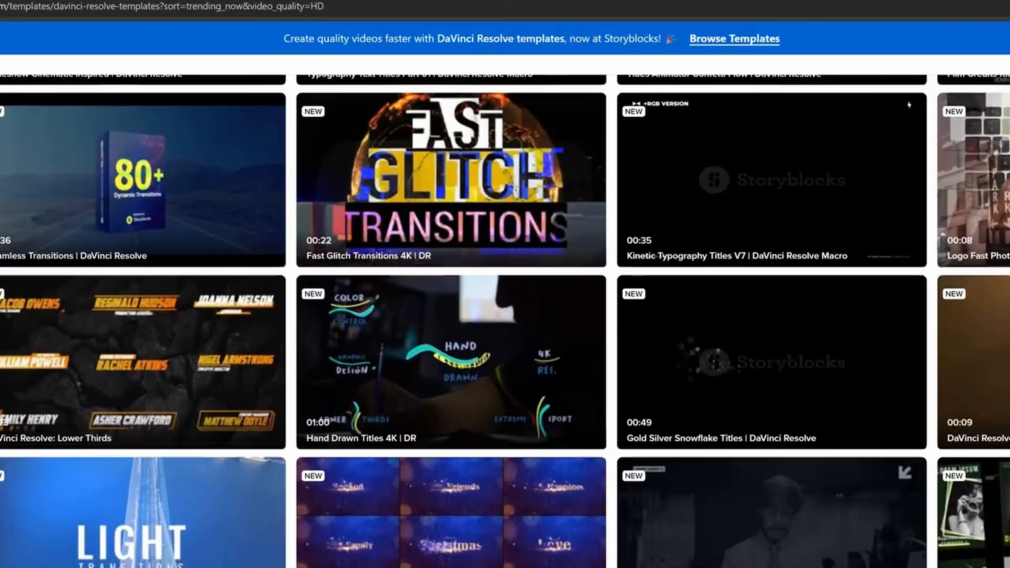
{"action": "scroll", "coordinate": [452, 278], "scroll_direction": "down", "scroll_amount": 1}
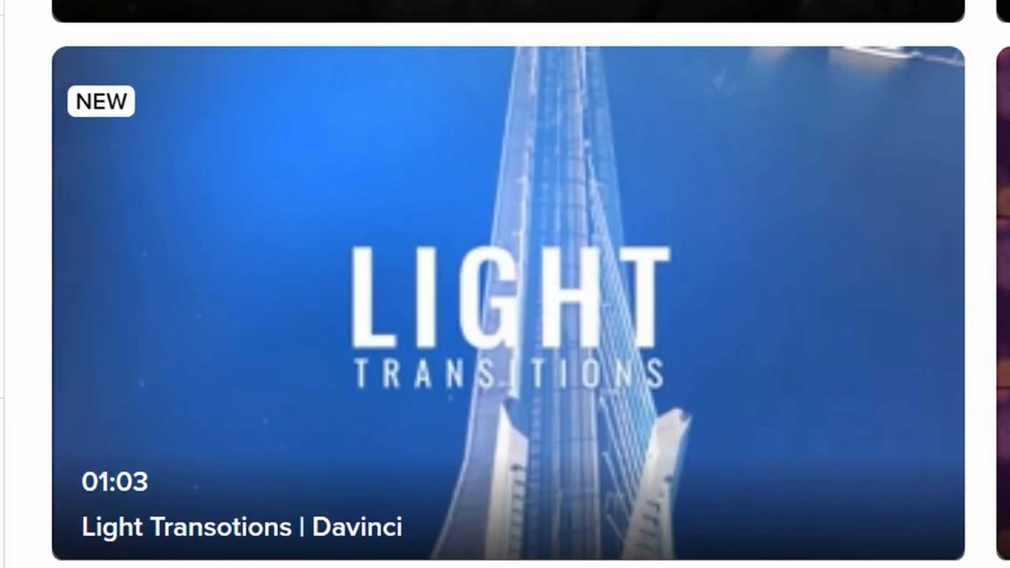
{"action": "scroll", "coordinate": [508, 279], "scroll_direction": "down", "scroll_amount": 1}
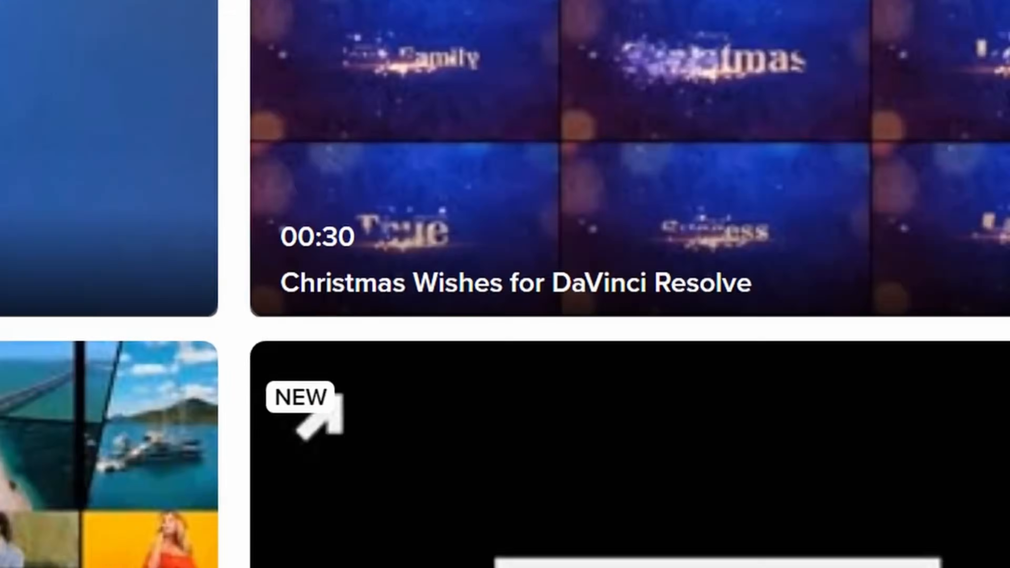
{"action": "scroll", "coordinate": [505, 279], "scroll_direction": "down", "scroll_amount": 1}
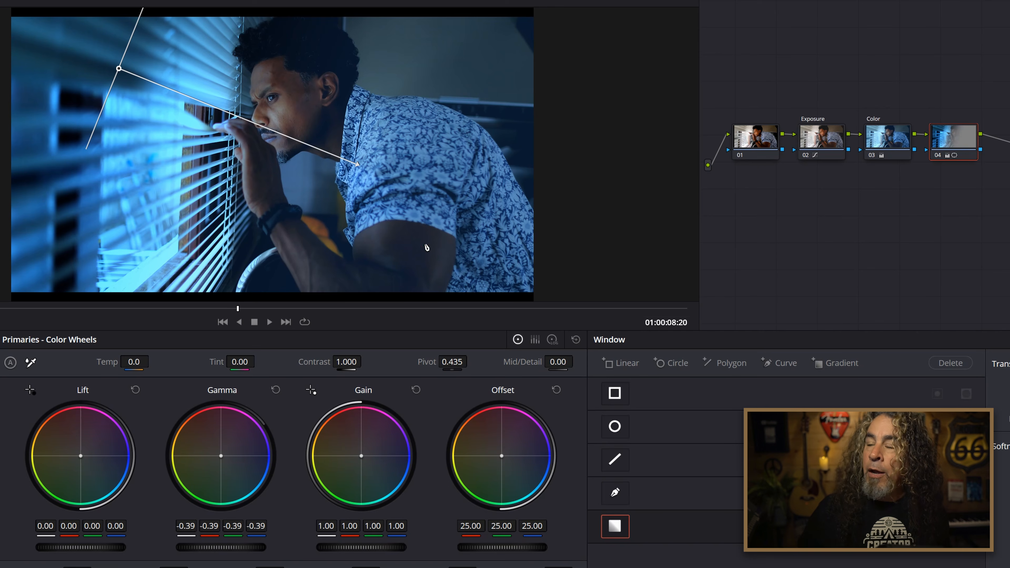
Try to add an outside node to node 04.
{"action": "mouse_move", "coordinate": [489, 310]}
{"action": "left_mouse_down"}
{"action": "mouse_move", "coordinate": [417, 283]}
{"action": "mouse_move", "coordinate": [479, 316]}
{"action": "left_mouse_up"}
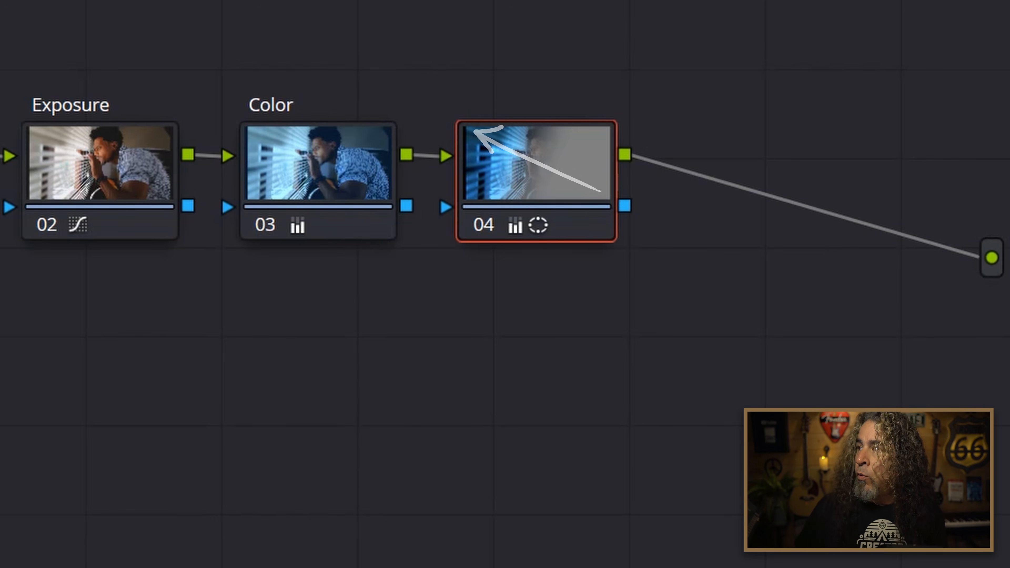
{"action": "right_click", "coordinate": [543, 170]}
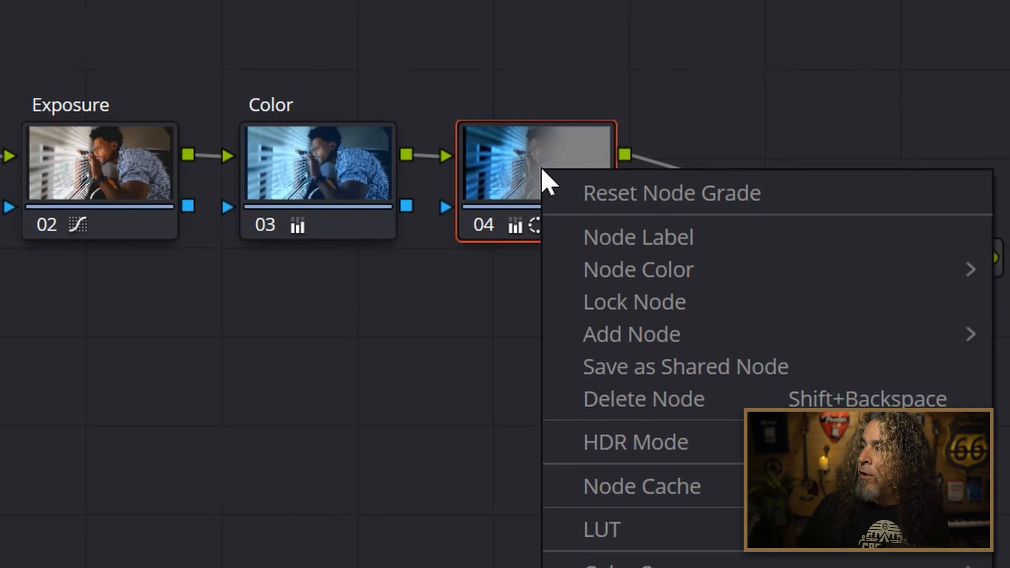
{"action": "mouse_move", "coordinate": [633, 336]}
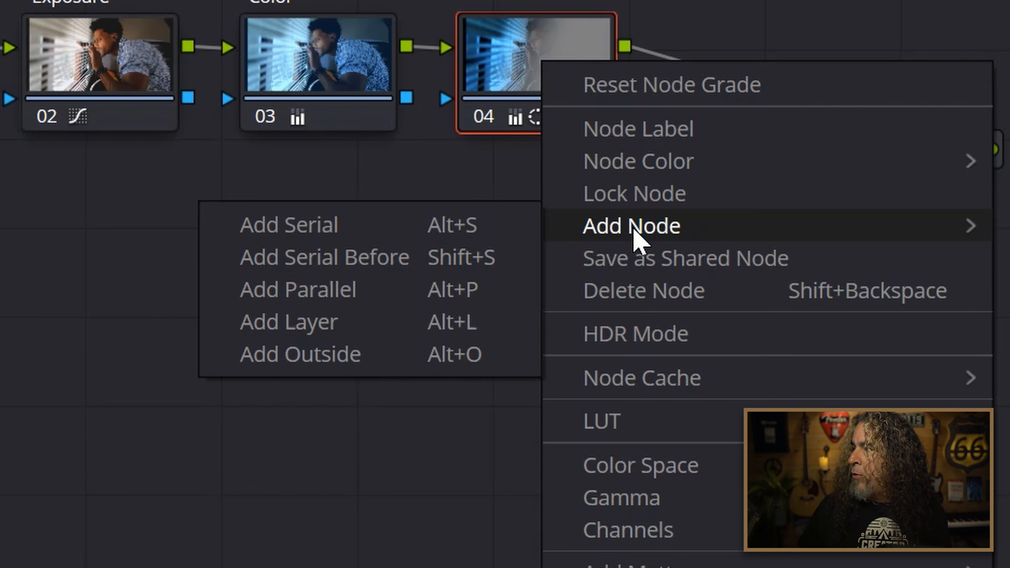
{"action": "left_click", "coordinate": [315, 366]}
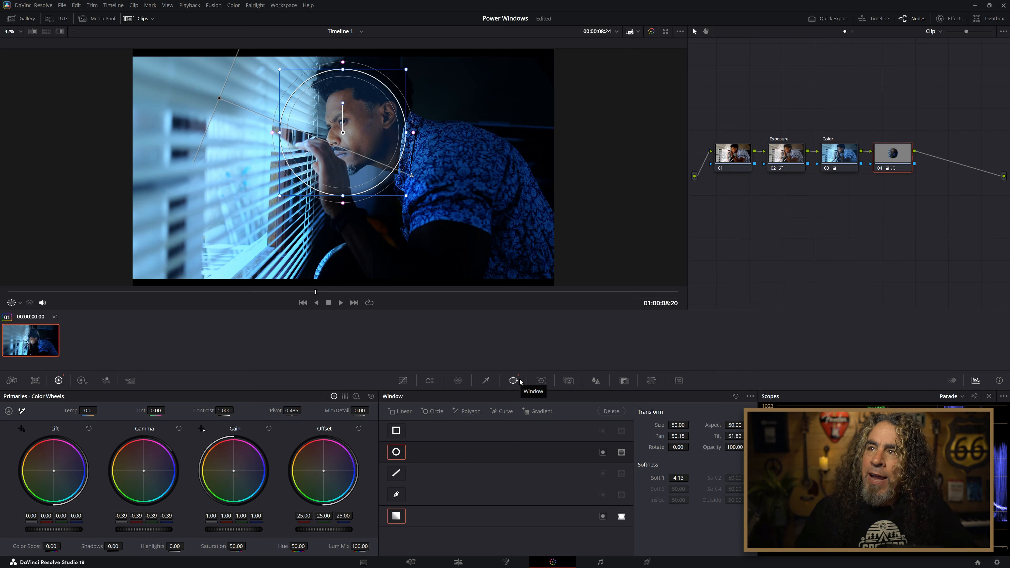
Try an inverted circle window on node 04, followed by a new node with Gamma 0.04 and Offset 56.50, and delete that new node.
{"action": "left_click", "coordinate": [603, 452]}
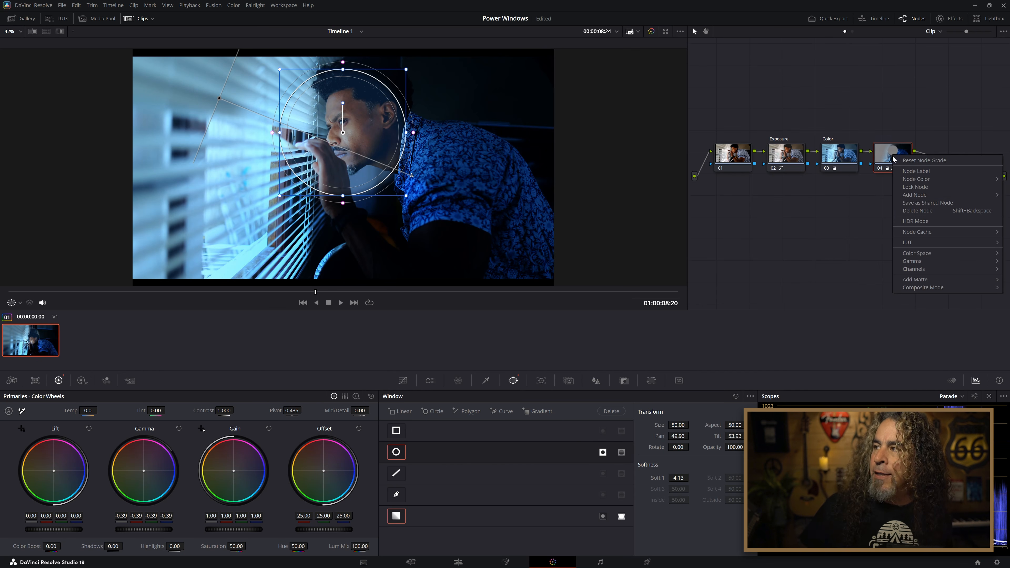
{"action": "left_click", "coordinate": [851, 194]}
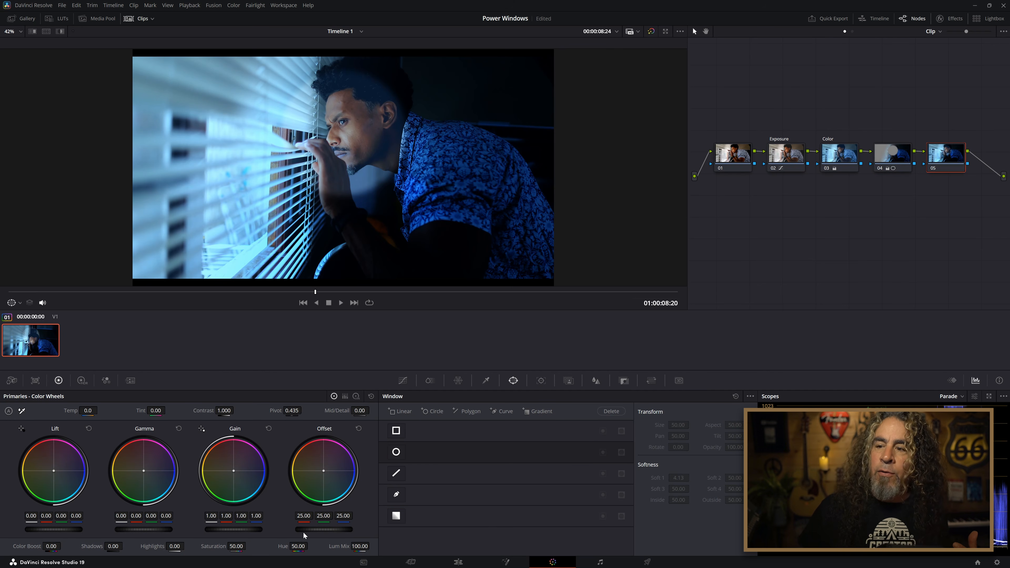
{"action": "left_click_drag", "start_coordinate": [324, 529], "coordinate": [167, 529]}
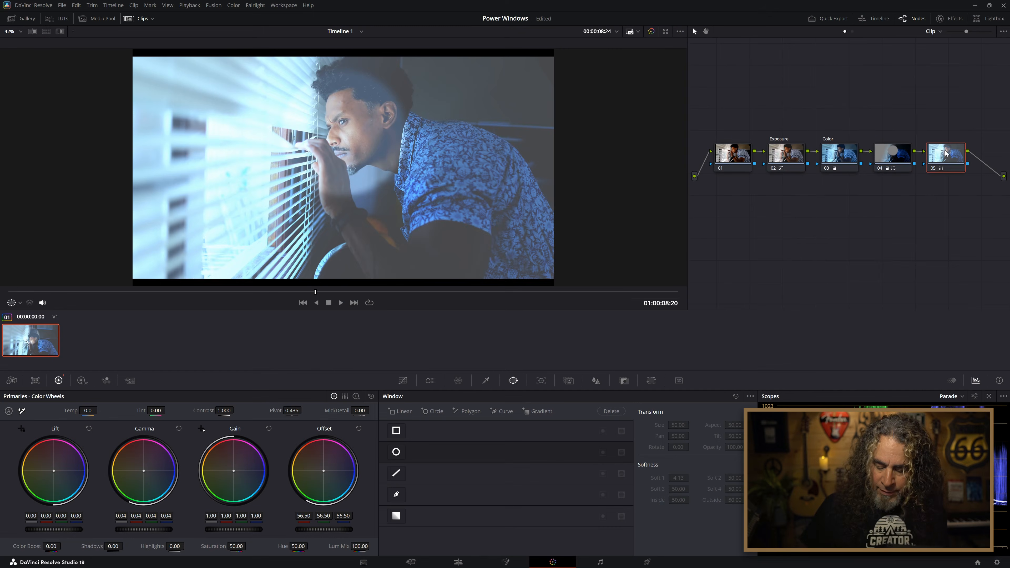
{"action": "key", "text": "Delete"}
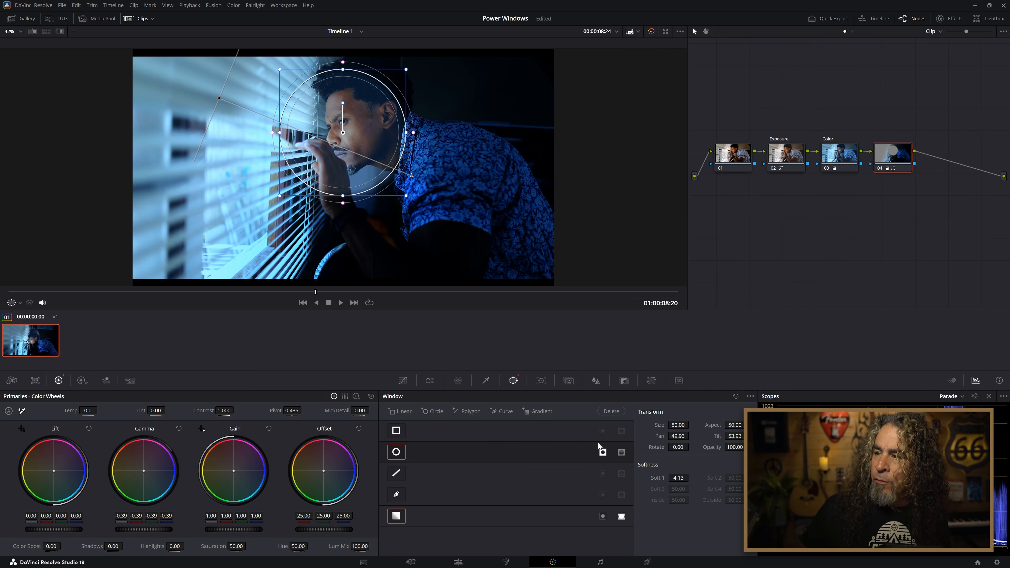
Turn off the circle window on node 04, select its gradient window, and add an outside node from it.
{"action": "left_click", "coordinate": [396, 452]}
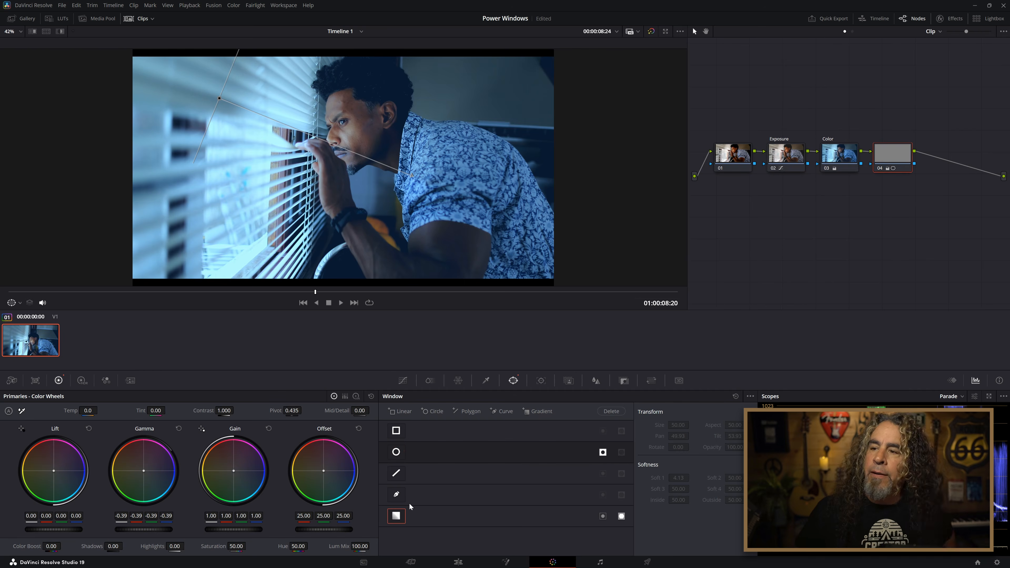
{"action": "left_click", "coordinate": [399, 515]}
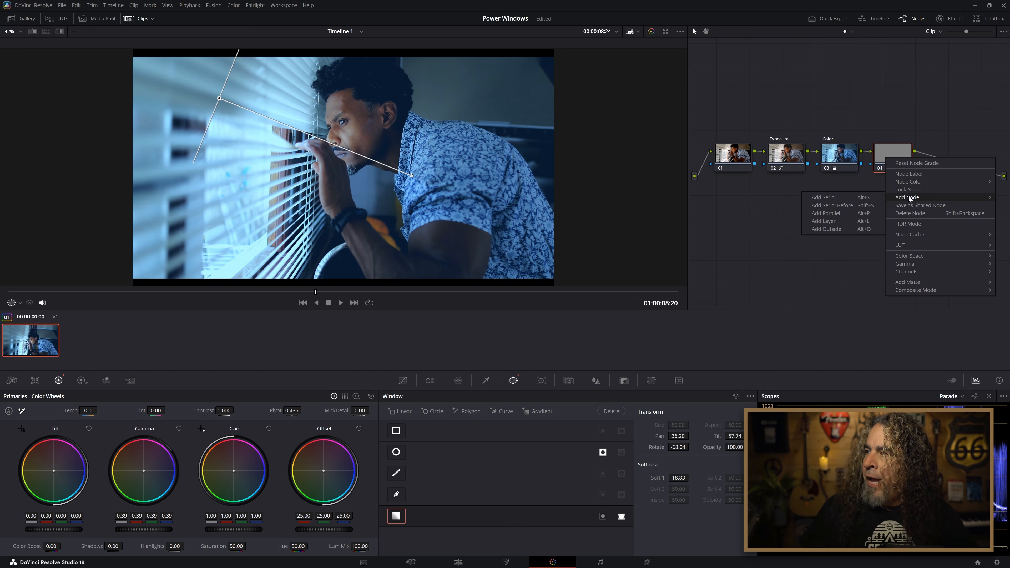
{"action": "left_click", "coordinate": [827, 229]}
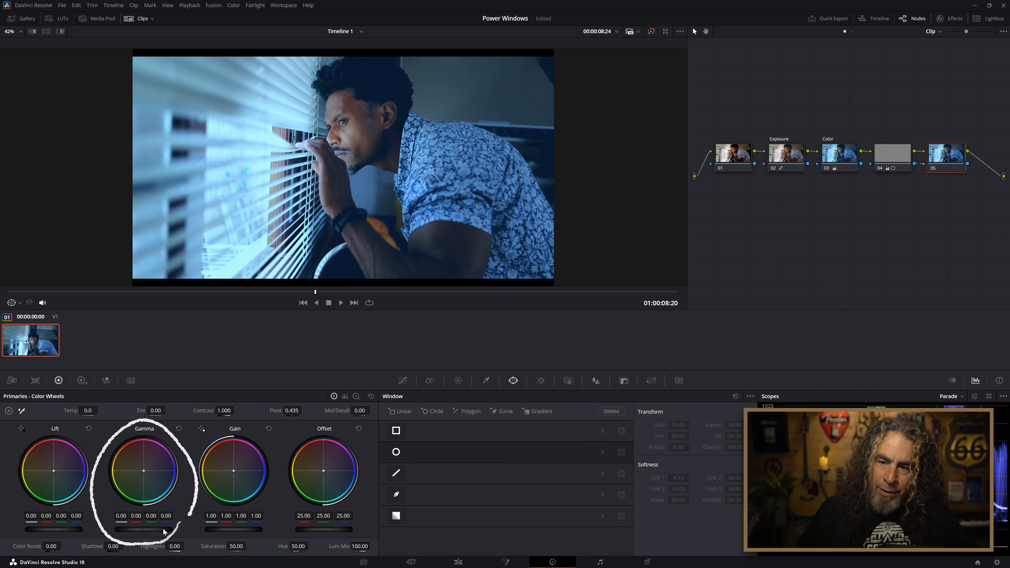
Darken the area outside the gradient on node 05 with Gamma -0.16 and Gain 0.94.
{"action": "left_click_drag", "start_coordinate": [163, 529], "coordinate": [160, 529]}
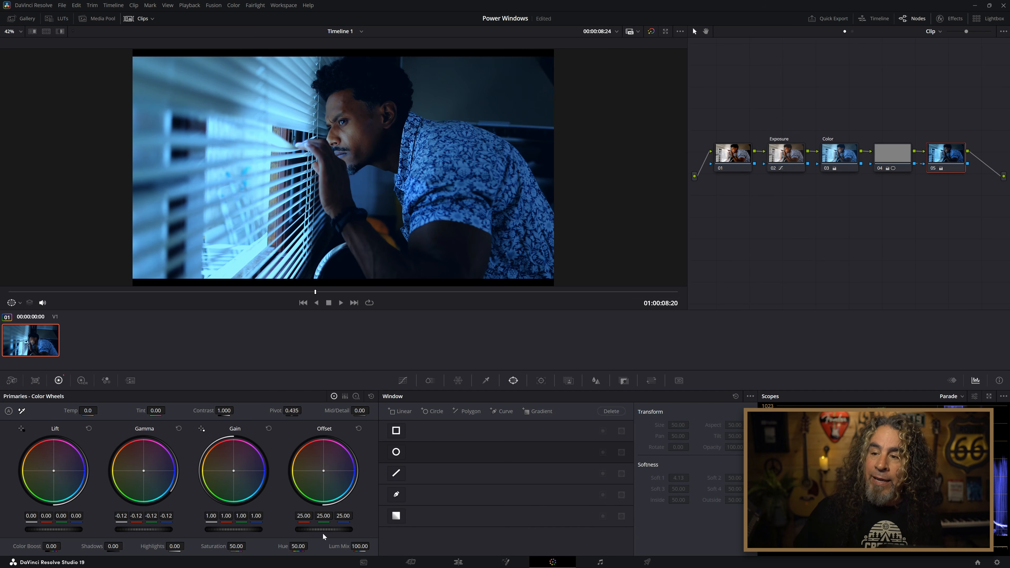
{"action": "left_click_drag", "start_coordinate": [233, 529], "coordinate": [225, 530]}
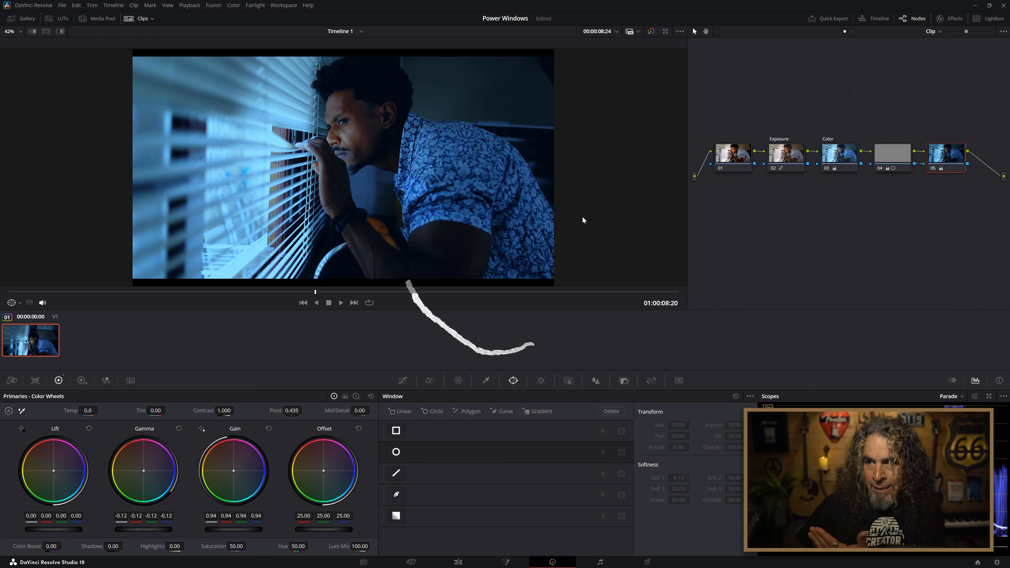
{"action": "left_click_drag", "start_coordinate": [144, 529], "coordinate": [141, 529]}
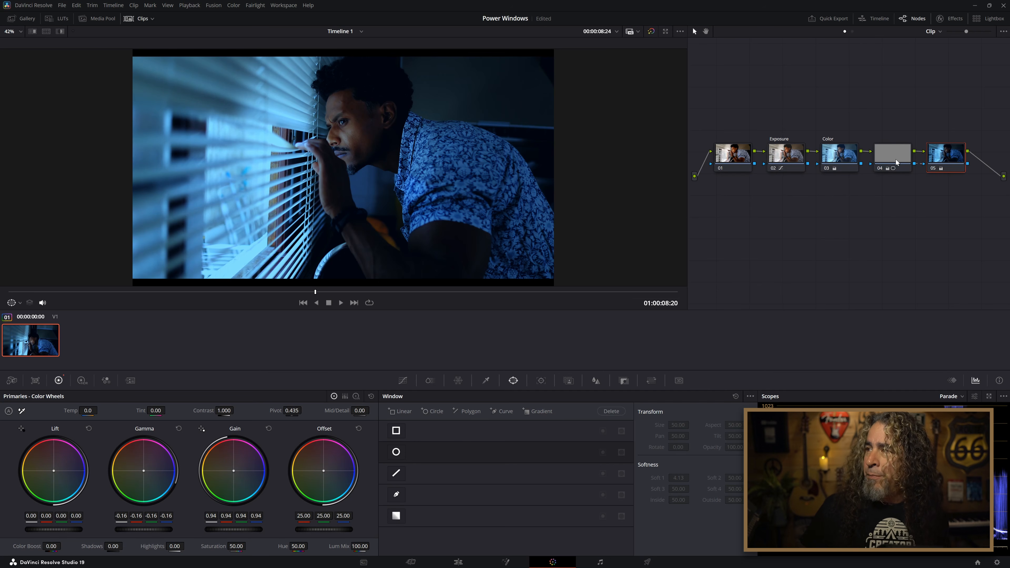
Label node 04 as Gradient.
{"action": "right_click", "coordinate": [891, 157]}
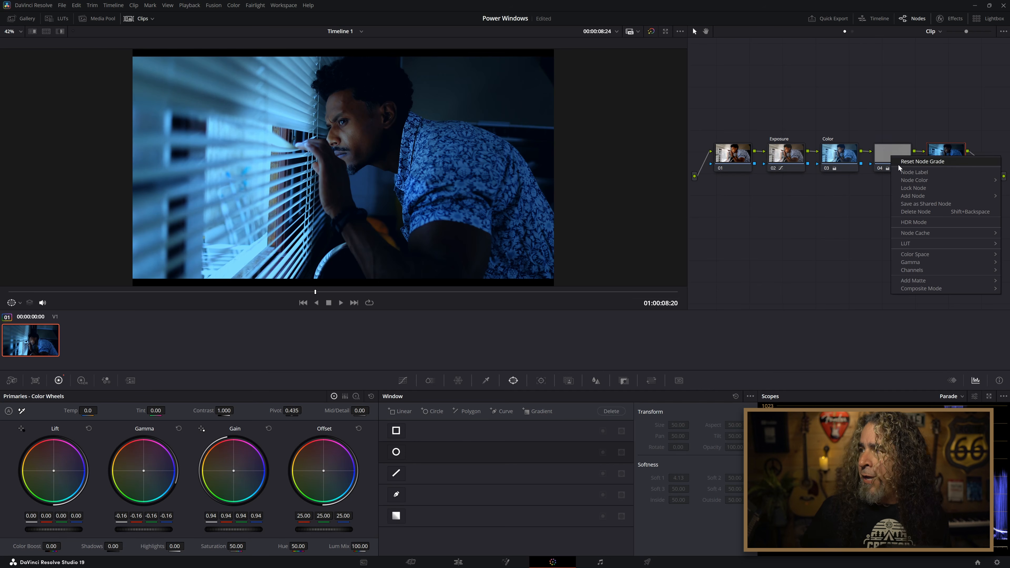
{"action": "left_click", "coordinate": [910, 173]}
{"action": "type", "text": "C"}
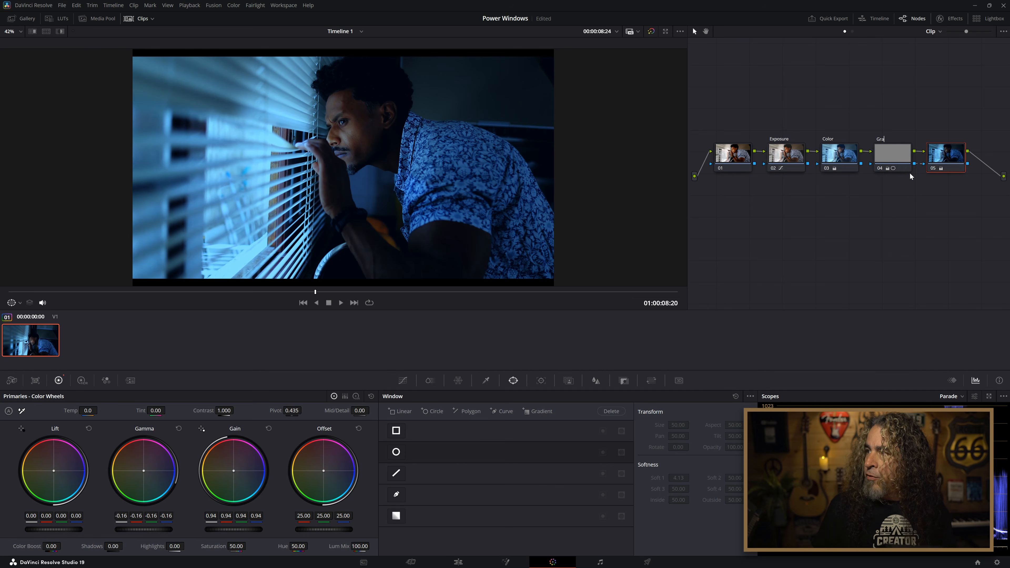
{"action": "type", "text": "radient"}
Select node 05 and compare the graded image with the original by bypassing the color grades and restoring them.
{"action": "left_click", "coordinate": [939, 157]}
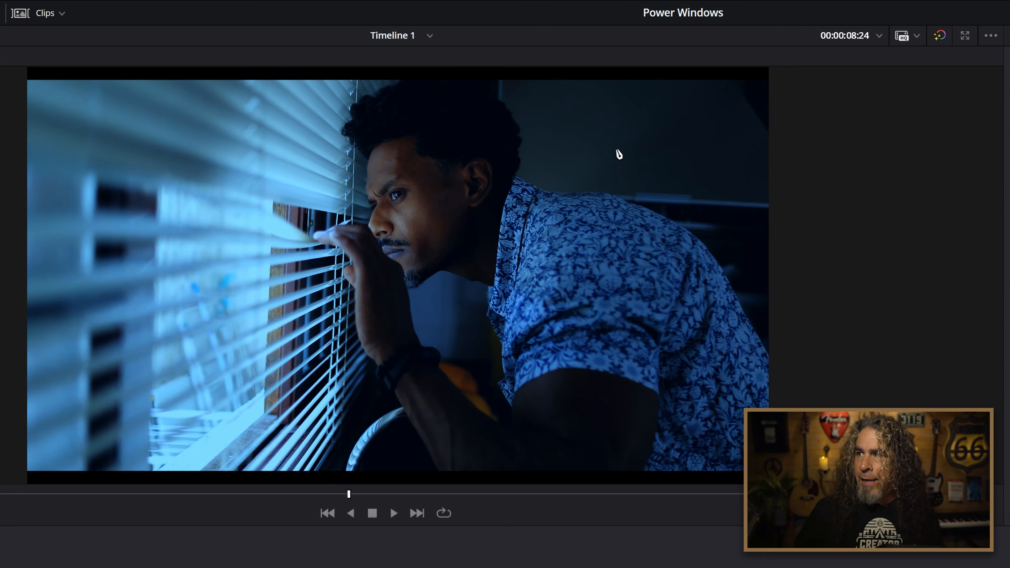
{"action": "left_click", "coordinate": [938, 40]}
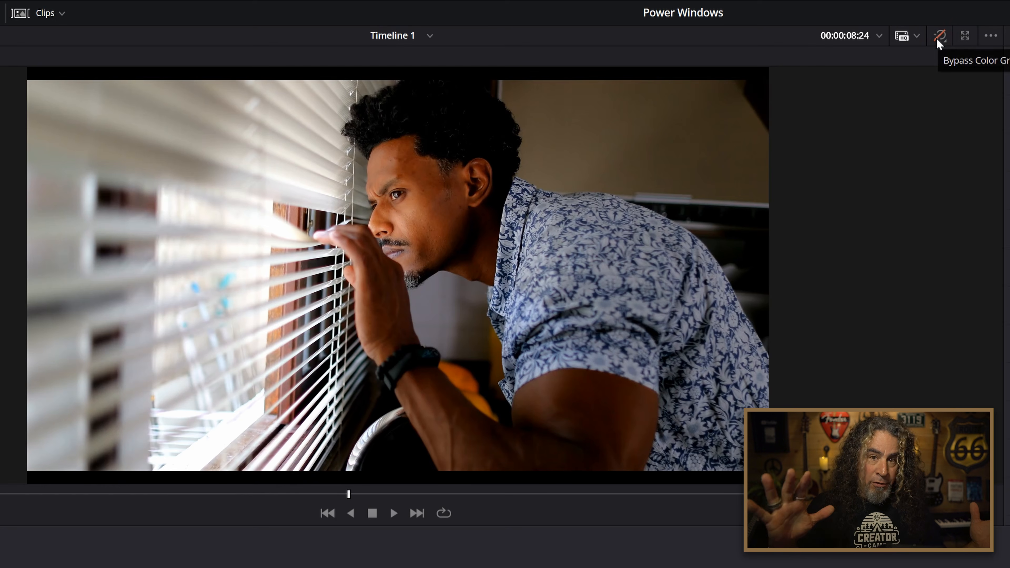
{"action": "left_click", "coordinate": [940, 38]}
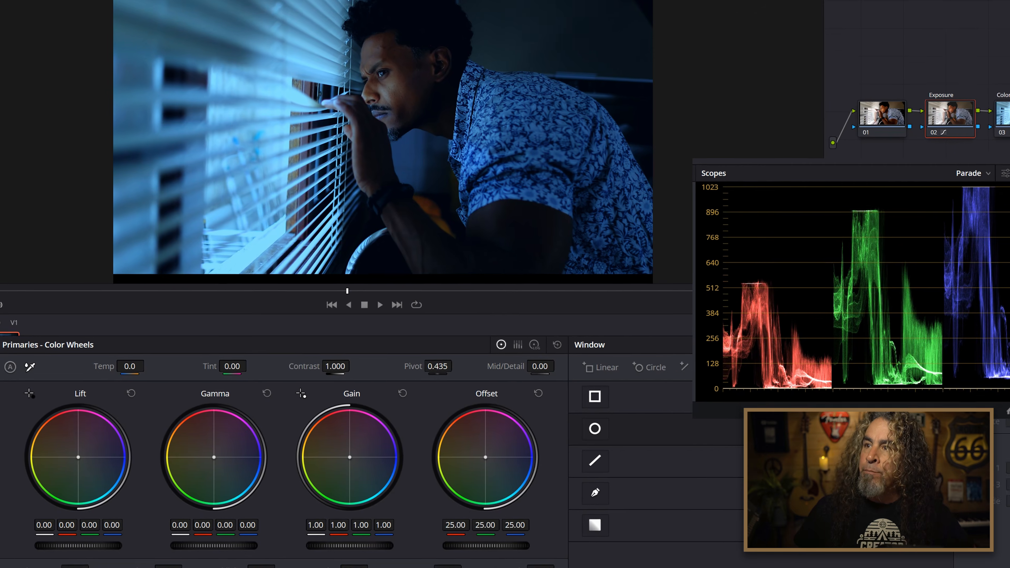
Brighten the Exposure node by raising all Offset channels to 34.00.
{"action": "left_click_drag", "start_coordinate": [380, 537], "coordinate": [390, 537]}
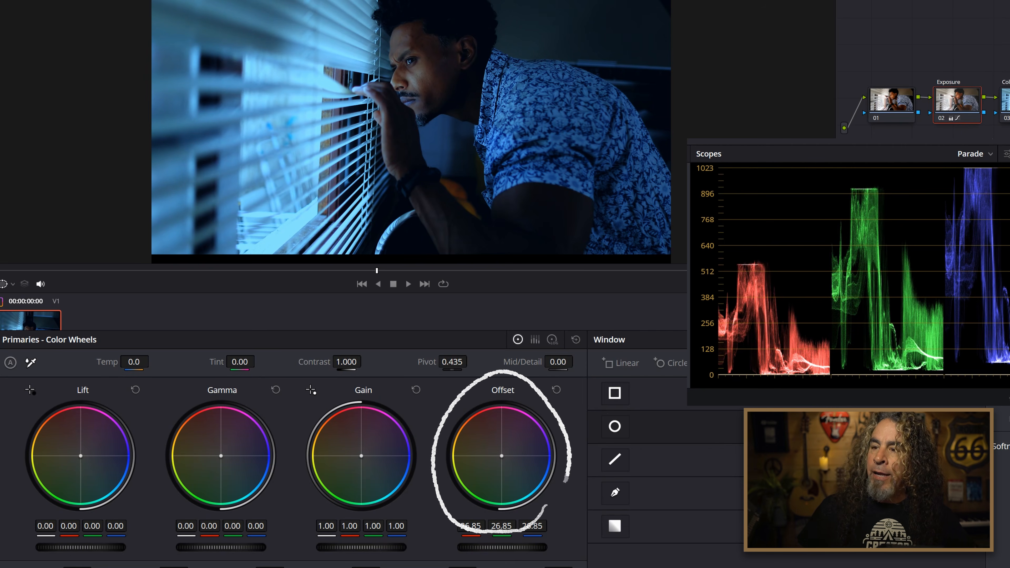
{"action": "mouse_move", "coordinate": [503, 548]}
{"action": "left_mouse_down"}
{"action": "mouse_move", "coordinate": [547, 547]}
{"action": "mouse_move", "coordinate": [518, 547]}
{"action": "mouse_move", "coordinate": [528, 547]}
{"action": "left_mouse_up"}
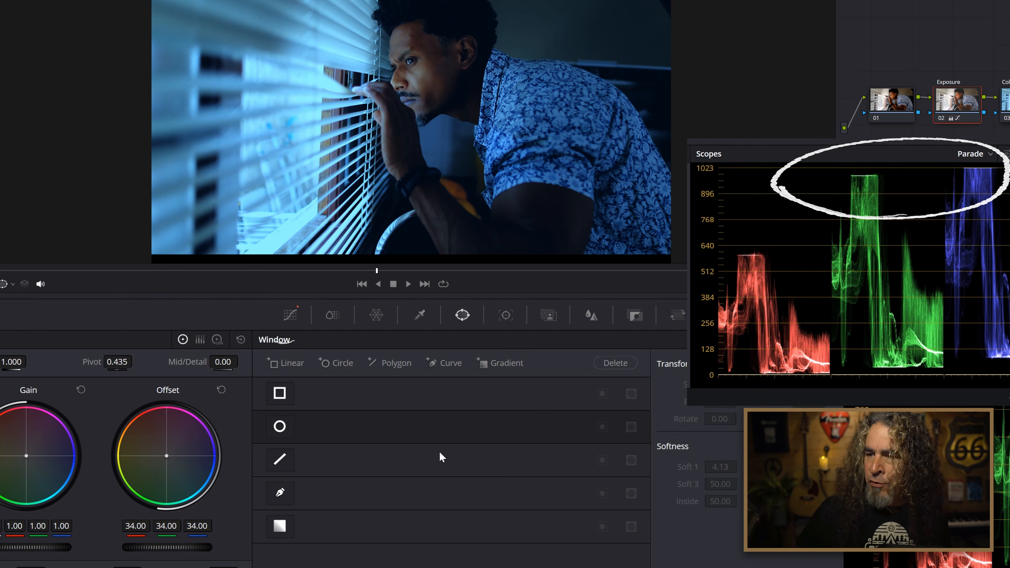
Soft-clip the Exposure node's blue highlights with High Soft and its red shadows with Low Soft, and scrub through the clip to check it.
{"action": "left_click", "coordinate": [301, 316]}
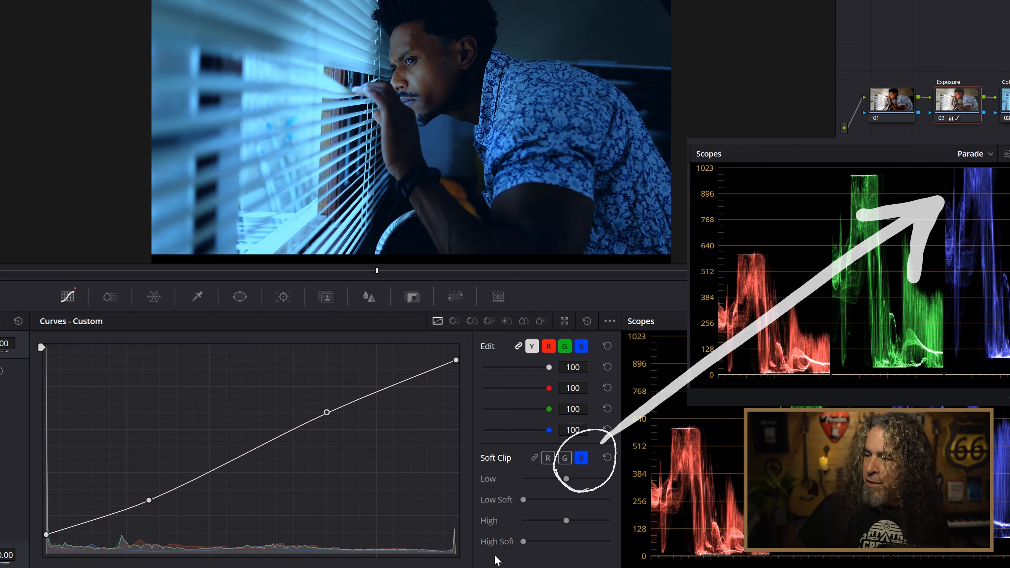
{"action": "left_click", "coordinate": [523, 541]}
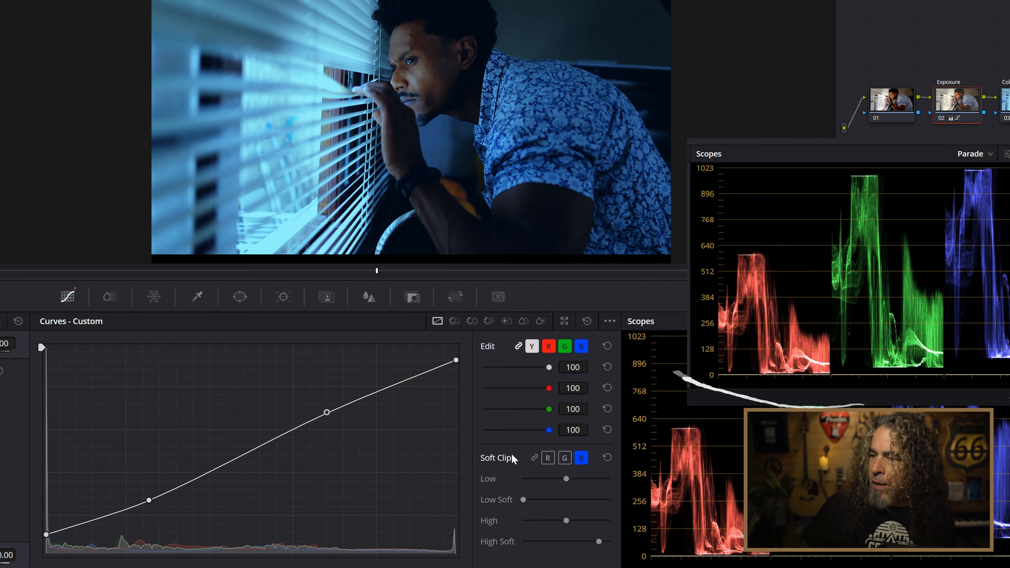
{"action": "left_click", "coordinate": [549, 459]}
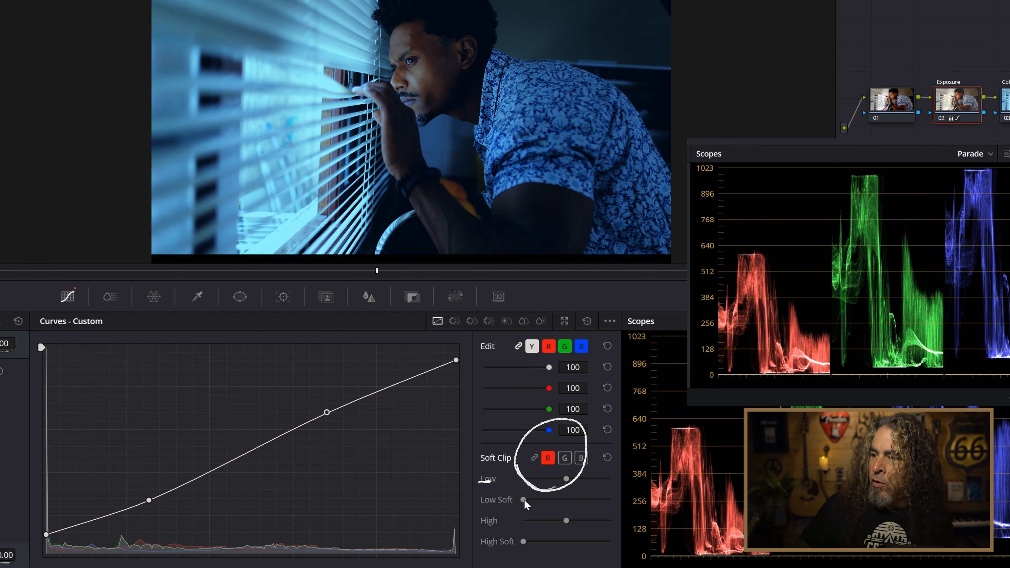
{"action": "mouse_move", "coordinate": [535, 498]}
{"action": "left_mouse_down"}
{"action": "mouse_move", "coordinate": [602, 500]}
{"action": "mouse_move", "coordinate": [533, 508]}
{"action": "left_mouse_up"}
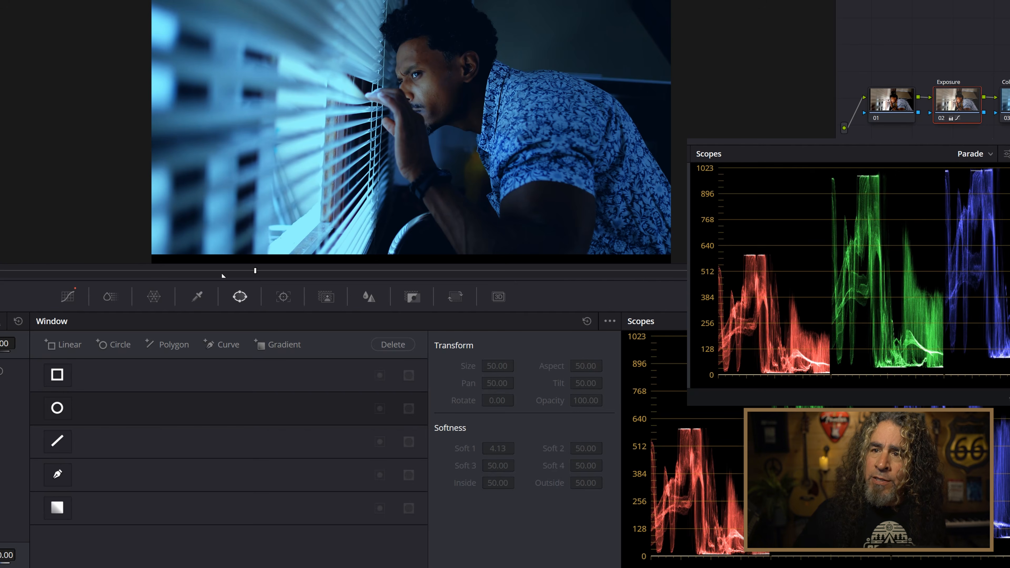
{"action": "left_click_drag", "start_coordinate": [142, 270], "coordinate": [116, 270]}
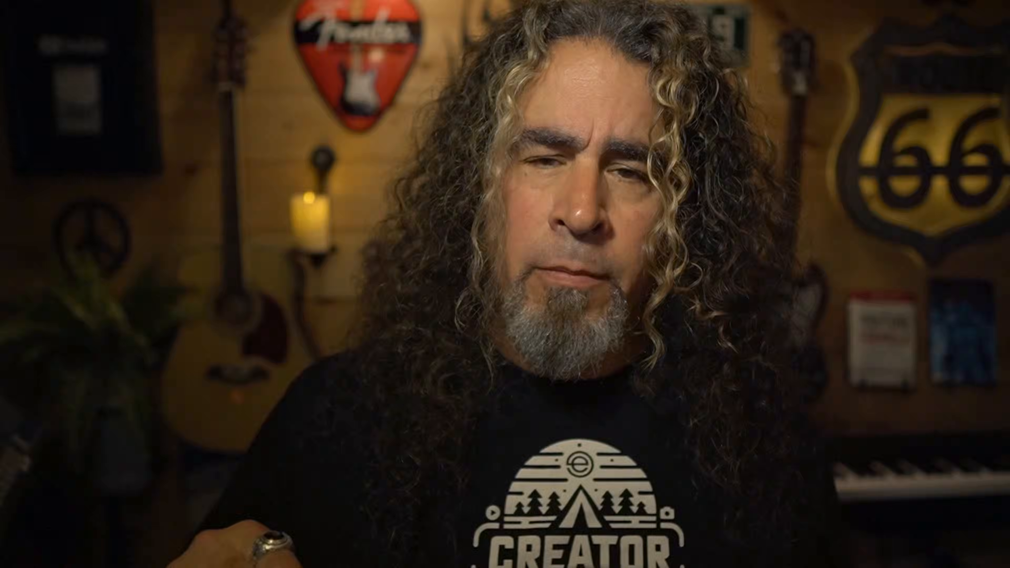
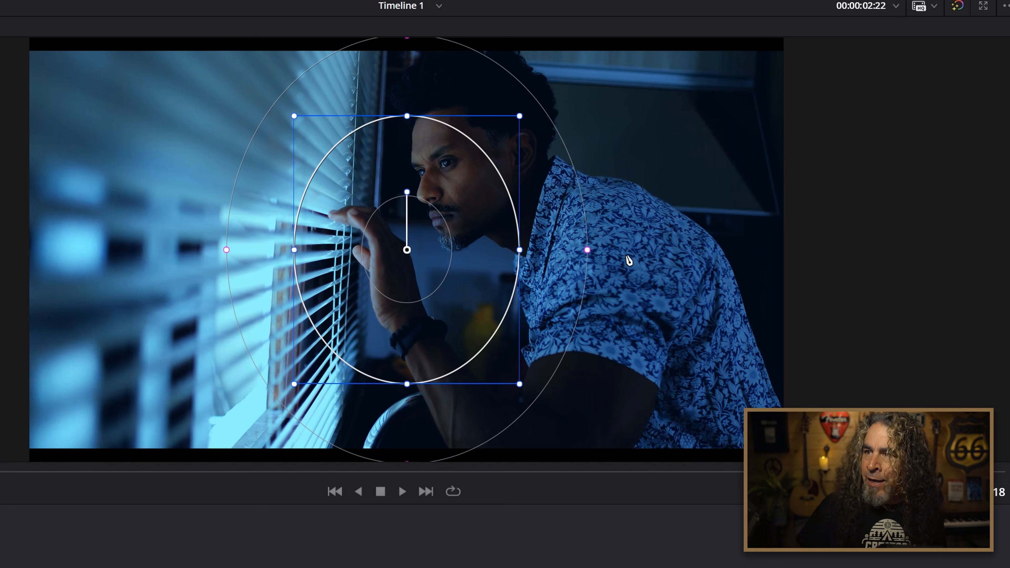
Try a hard edge and a very wide soft edge on the circular window, and enlarge the window around the man.
{"action": "left_click_drag", "start_coordinate": [588, 252], "coordinate": [526, 248]}
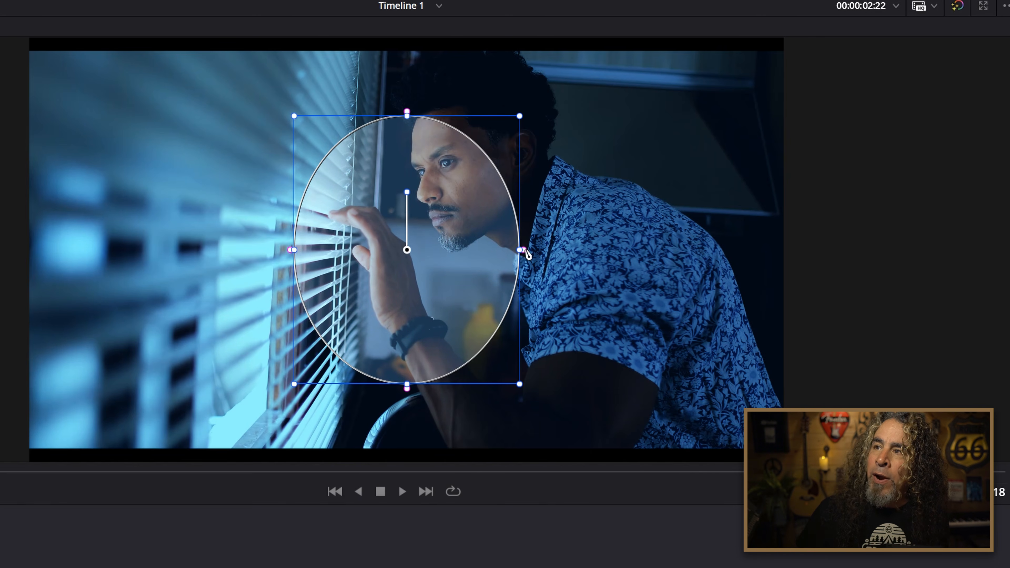
{"action": "left_click_drag", "start_coordinate": [526, 253], "coordinate": [628, 250]}
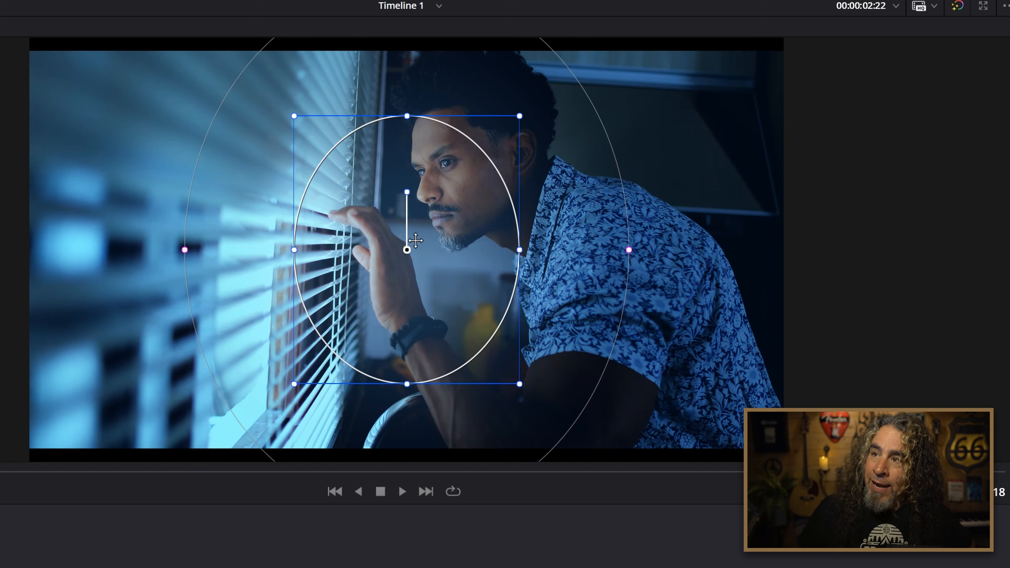
{"action": "left_click_drag", "start_coordinate": [520, 388], "coordinate": [579, 410]}
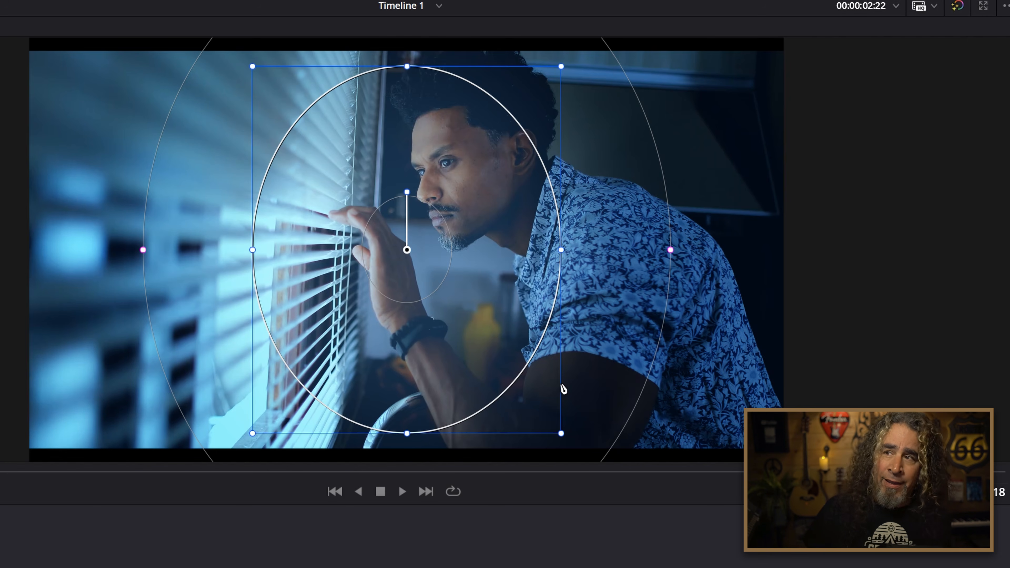
Shrink the circular window, tighten its softness, move it onto the man's face and resize it to cover the face.
{"action": "left_click_drag", "start_coordinate": [561, 435], "coordinate": [433, 286]}
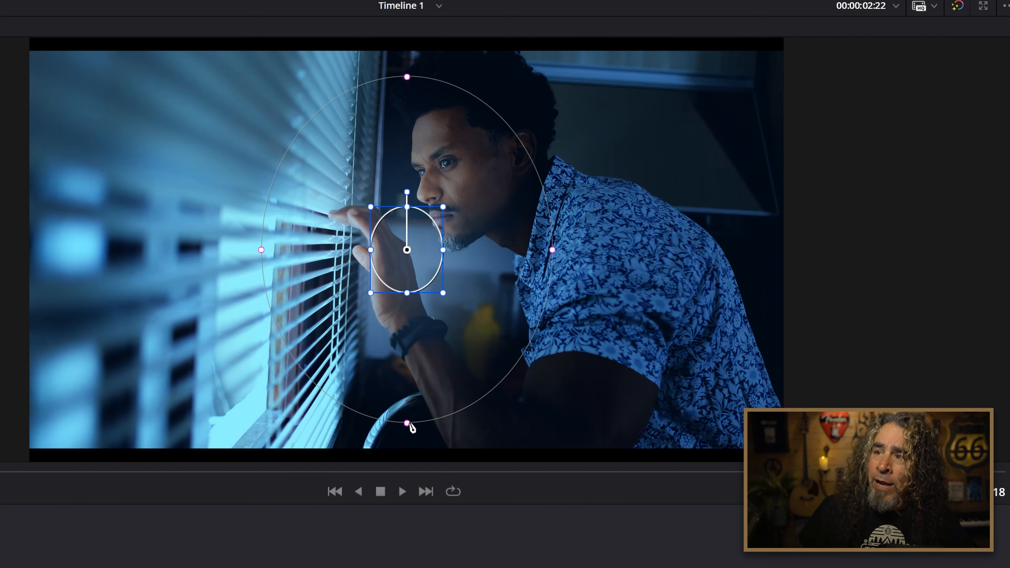
{"action": "left_click_drag", "start_coordinate": [407, 424], "coordinate": [412, 375]}
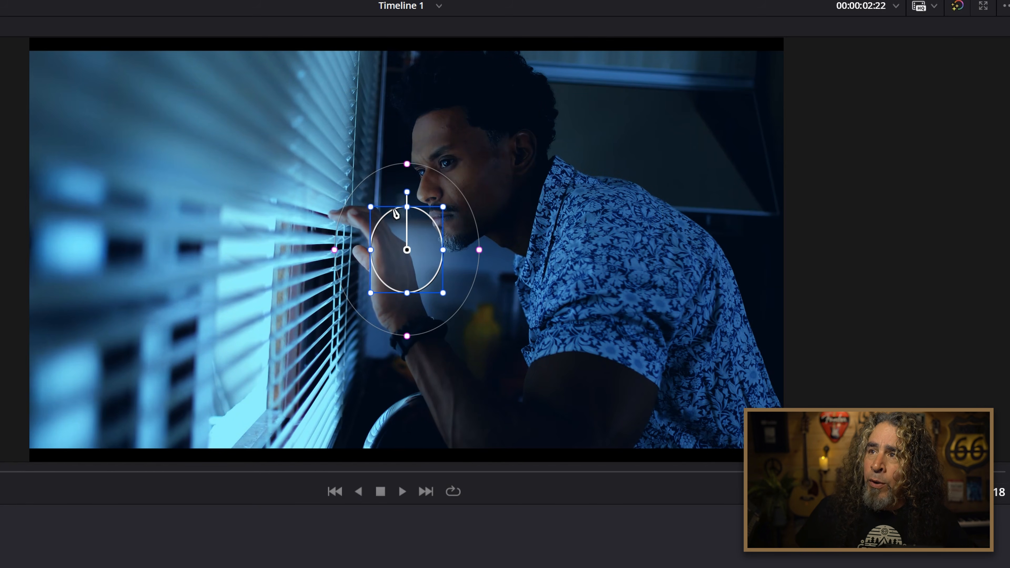
{"action": "left_click_drag", "start_coordinate": [406, 250], "coordinate": [439, 187]}
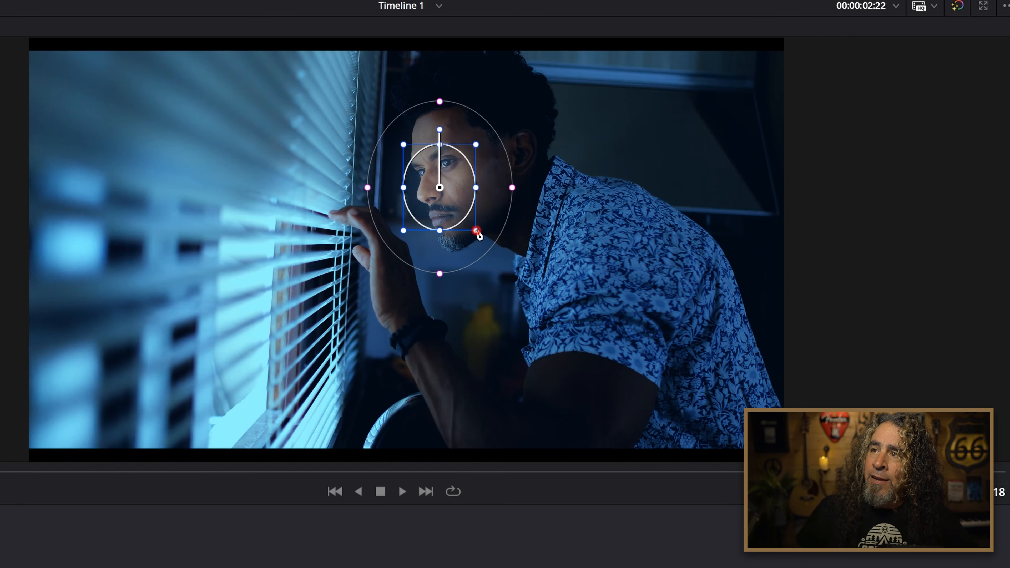
{"action": "left_click_drag", "start_coordinate": [476, 230], "coordinate": [497, 255]}
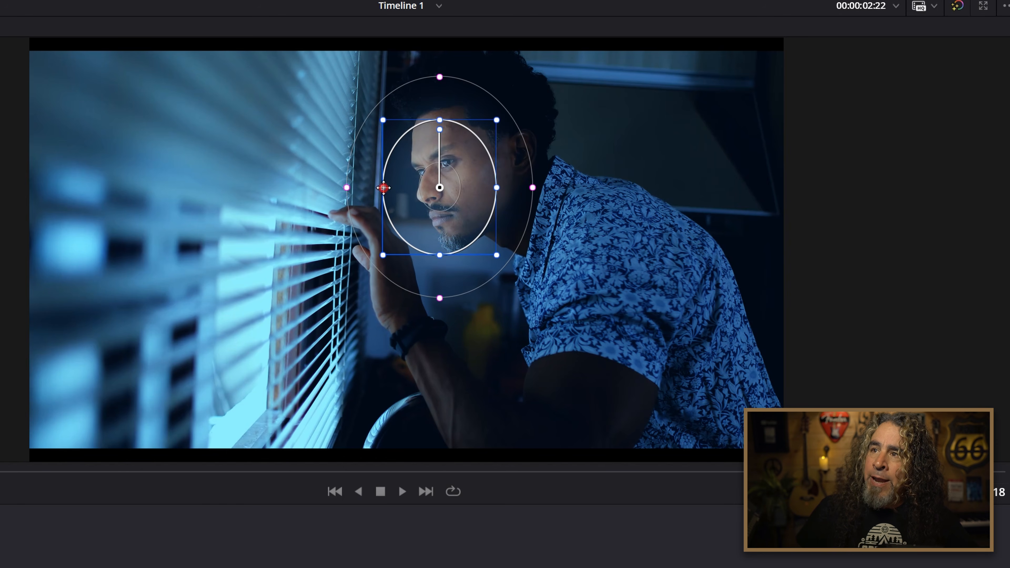
Narrow the circular window and rotate it about -14 to follow the face, recentre it, and widen Soft 1 to about 18.
{"action": "left_click_drag", "start_coordinate": [383, 187], "coordinate": [400, 187]}
{"action": "left_click_drag", "start_coordinate": [434, 122], "coordinate": [424, 122]}
{"action": "mouse_move", "coordinate": [449, 215]}
{"action": "left_mouse_down"}
{"action": "mouse_move", "coordinate": [396, 193]}
{"action": "mouse_move", "coordinate": [454, 201]}
{"action": "left_mouse_up"}
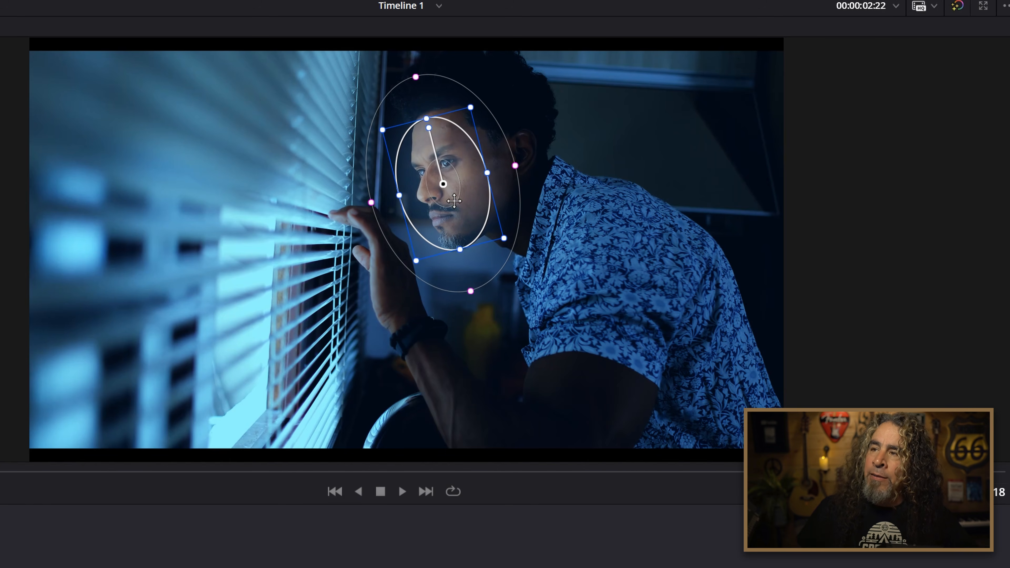
{"action": "left_click_drag", "start_coordinate": [515, 166], "coordinate": [530, 170]}
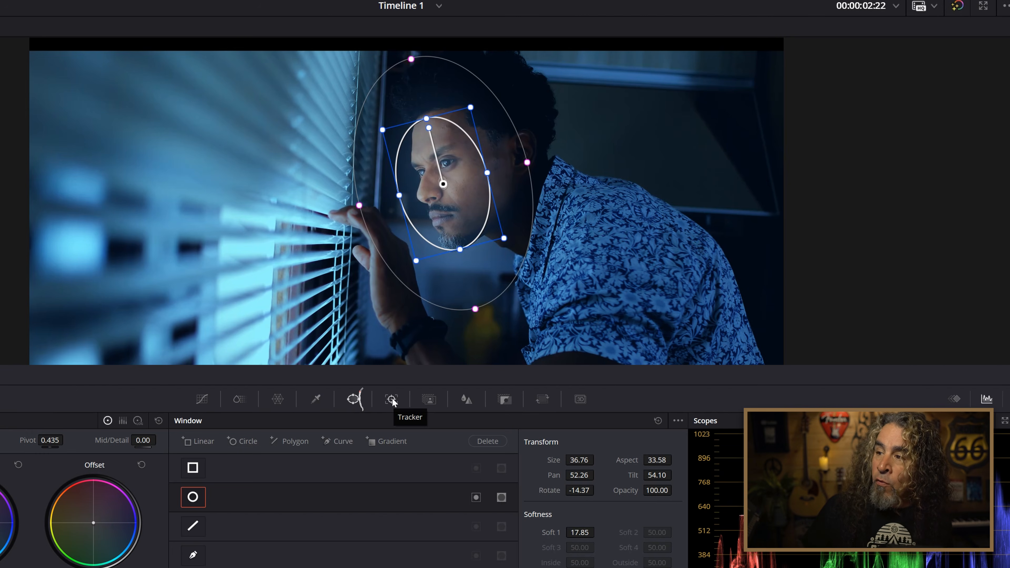
Track the face window forward and in reverse through the clip.
{"action": "left_click", "coordinate": [392, 399]}
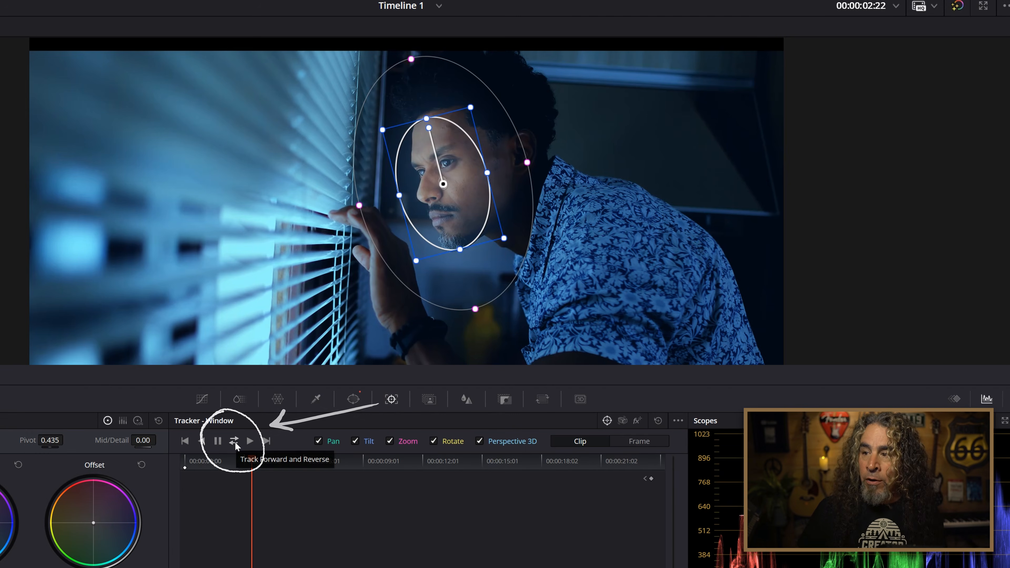
{"action": "left_click", "coordinate": [235, 445]}
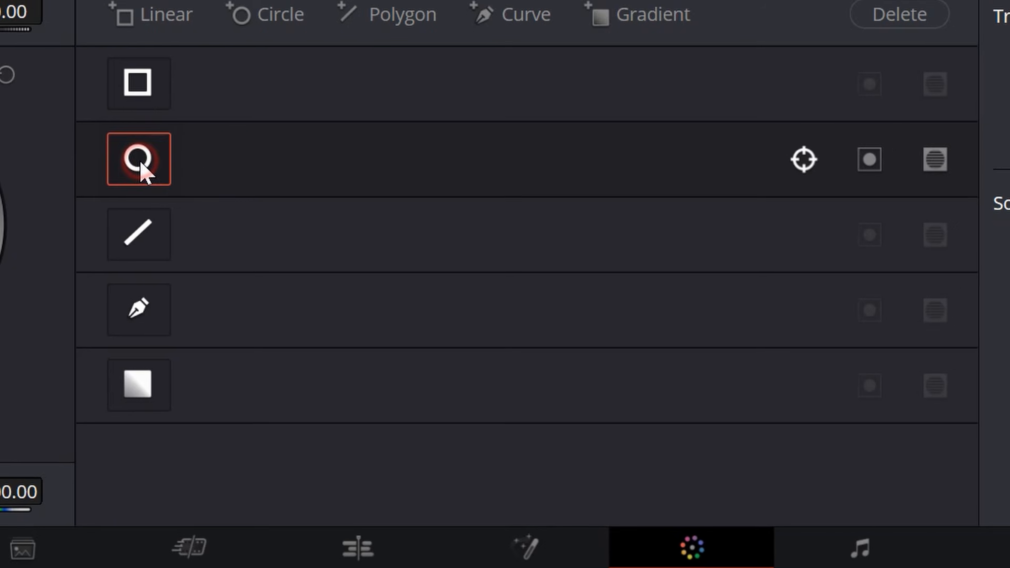
Switch the tracked circular window on, and briefly enable and disable the linear window.
{"action": "left_click", "coordinate": [135, 146]}
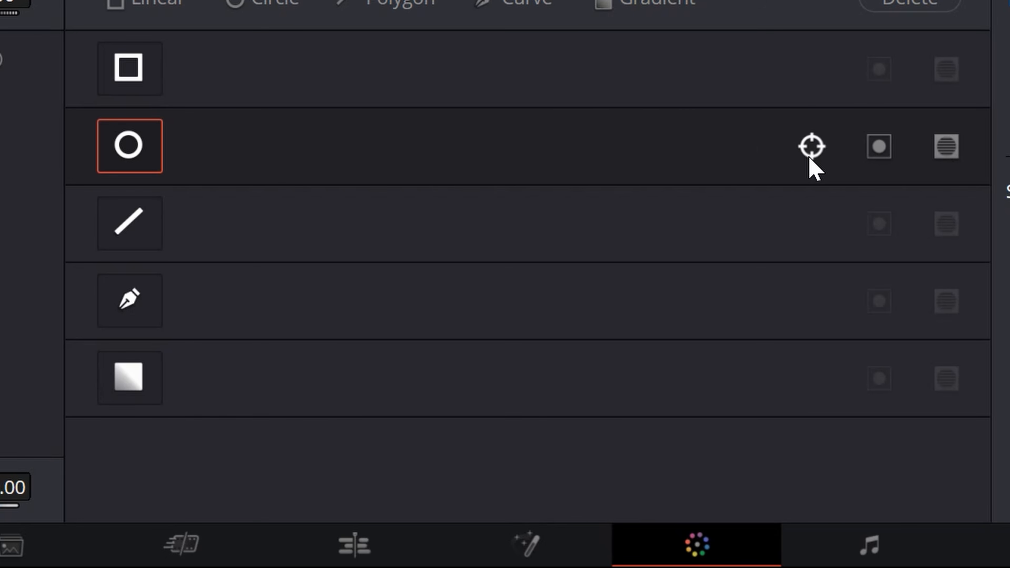
{"action": "left_click", "coordinate": [131, 65]}
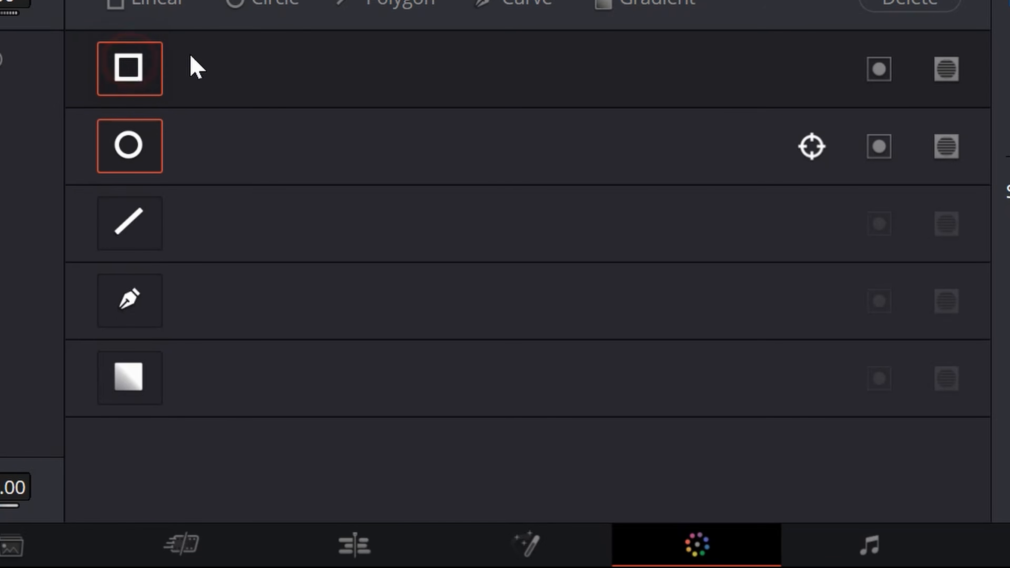
{"action": "left_click", "coordinate": [145, 91]}
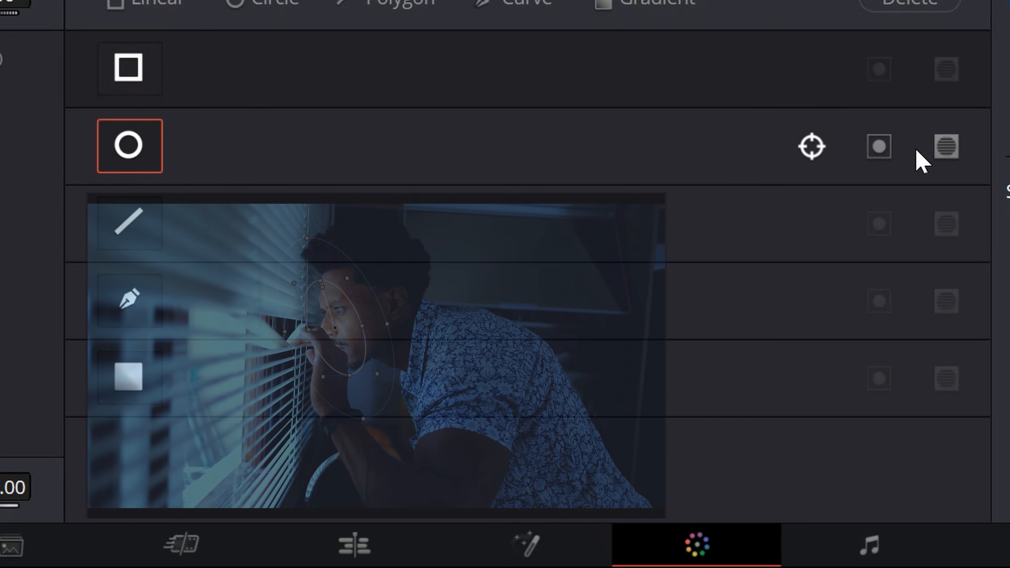
Try inverting the circular window and toggle its mask mode repeatedly to compare the effect.
{"action": "left_click", "coordinate": [879, 147]}
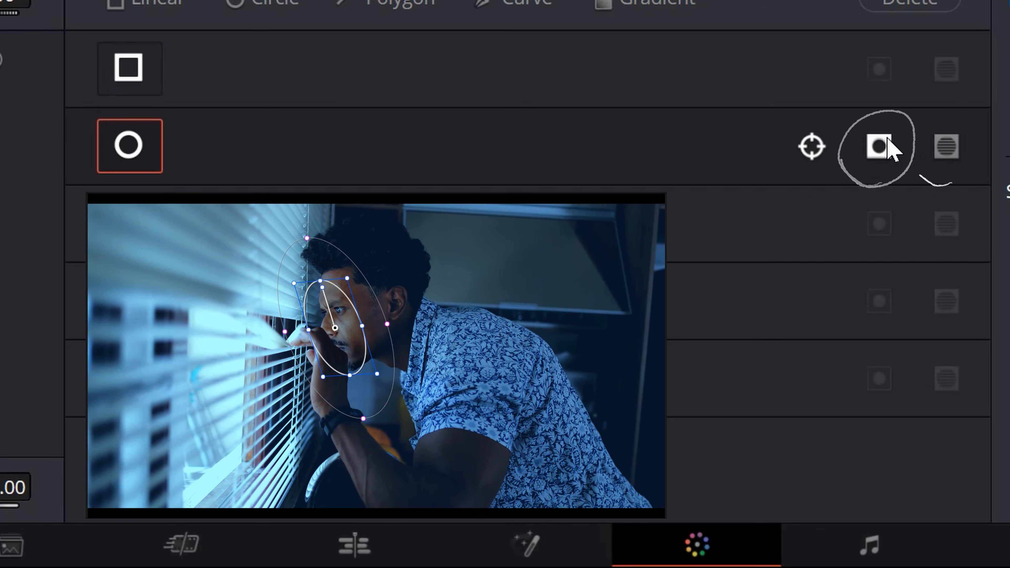
{"action": "left_click", "coordinate": [955, 155]}
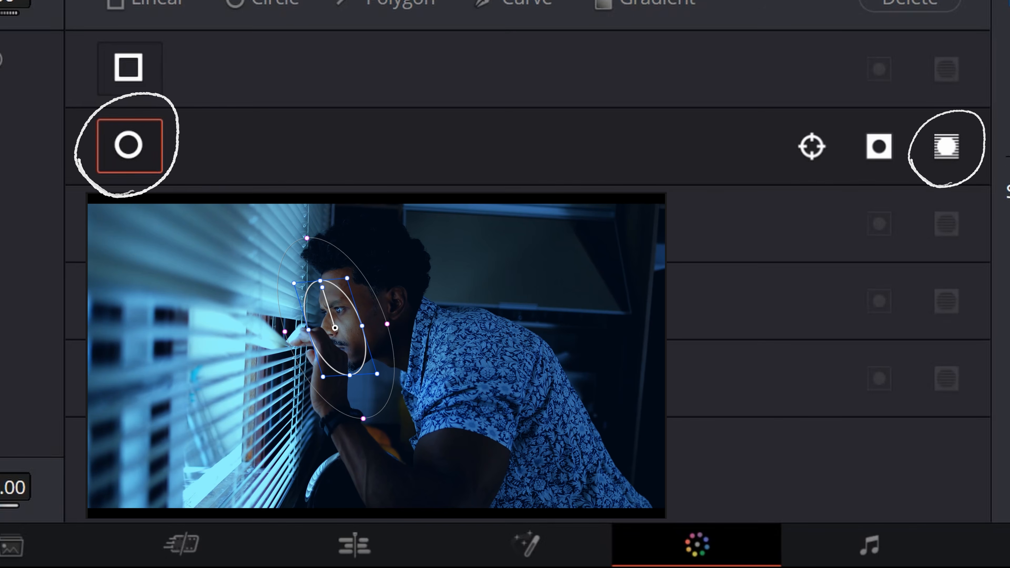
{"action": "left_click", "coordinate": [946, 148]}
{"action": "left_click", "coordinate": [949, 151]}
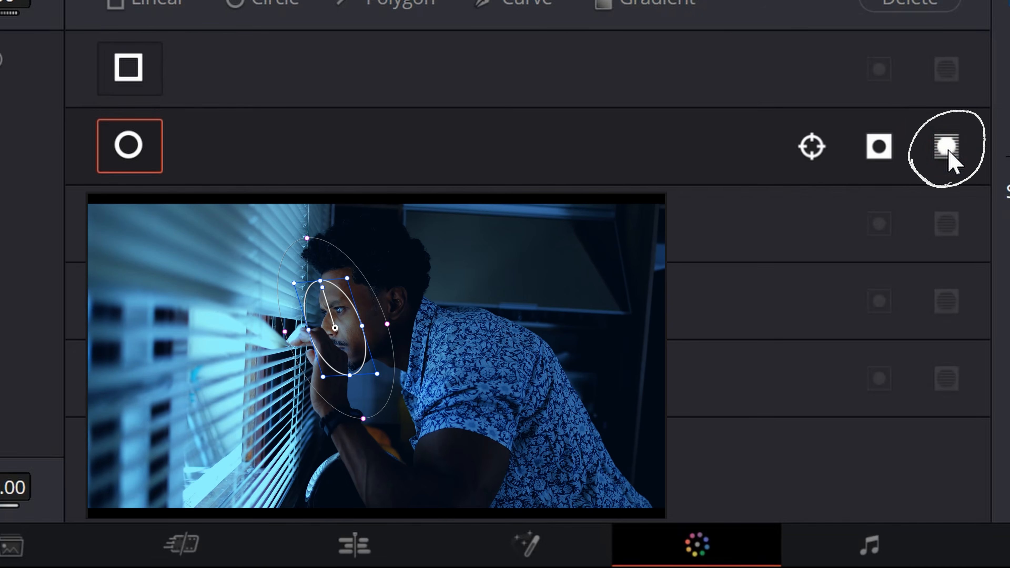
{"action": "left_click", "coordinate": [949, 150]}
{"action": "left_click", "coordinate": [950, 152]}
{"action": "left_click", "coordinate": [950, 152]}
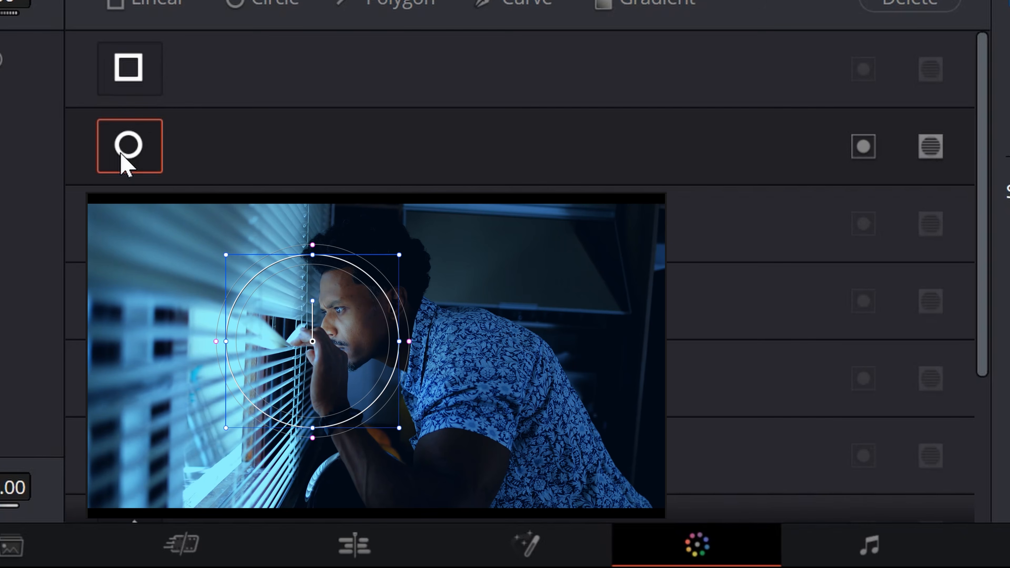
{"action": "left_click", "coordinate": [122, 156]}
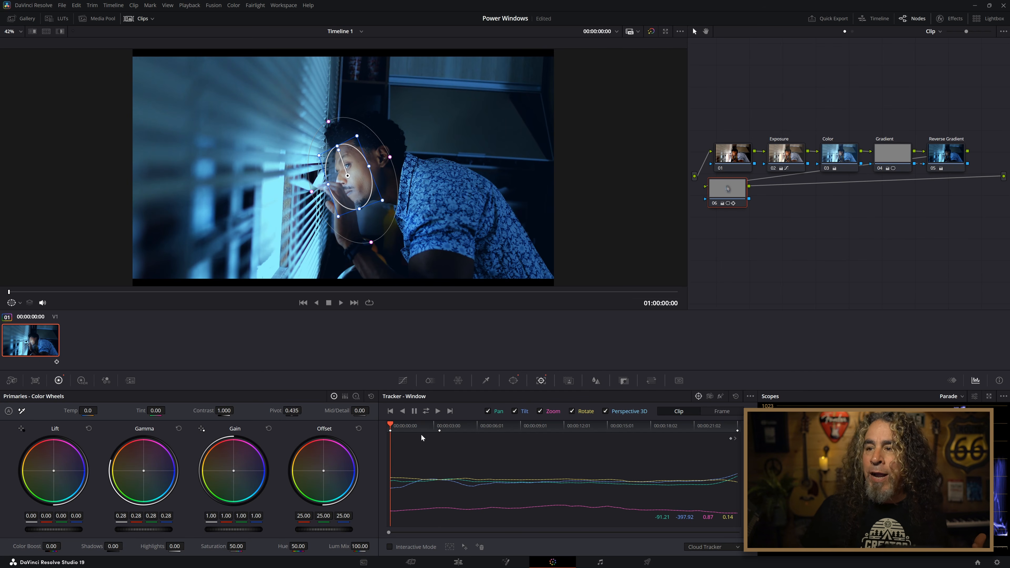
Reset node 06's primaries, try brightening the face with Gamma at 0.34, and review the clip by playing and scrubbing.
{"action": "left_click", "coordinate": [371, 397]}
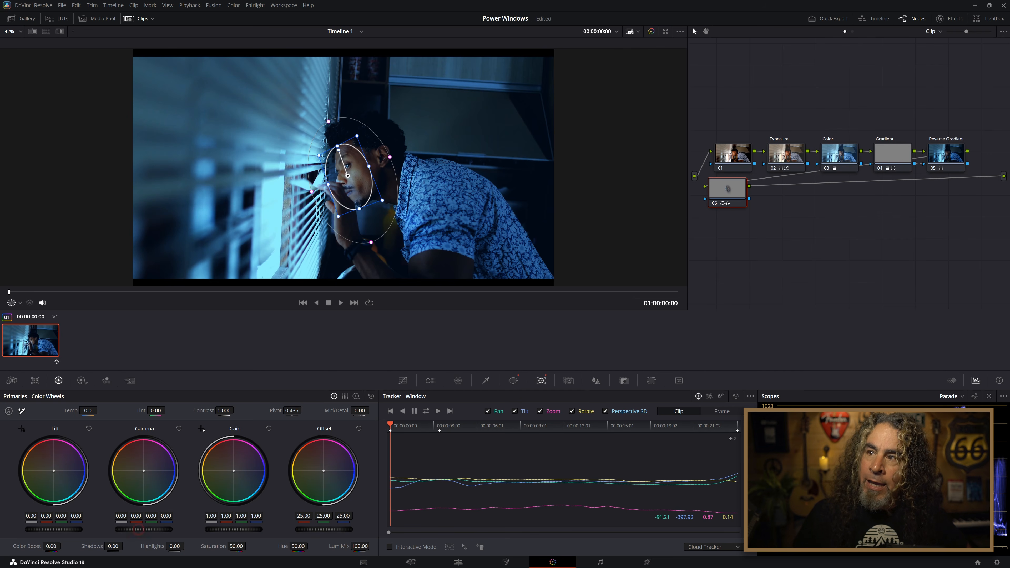
{"action": "left_click_drag", "start_coordinate": [139, 529], "coordinate": [175, 530]}
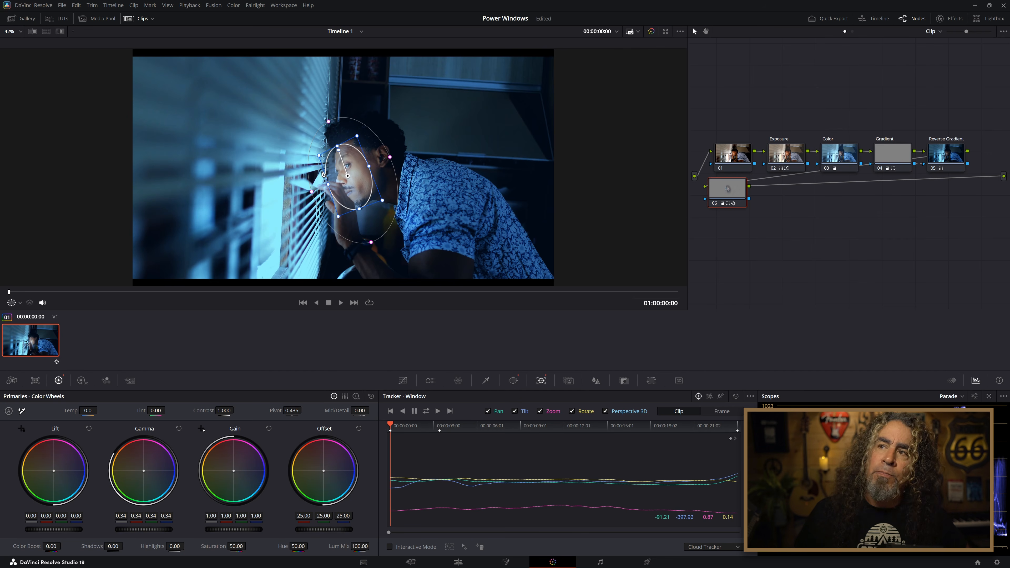
{"action": "key", "text": "space"}
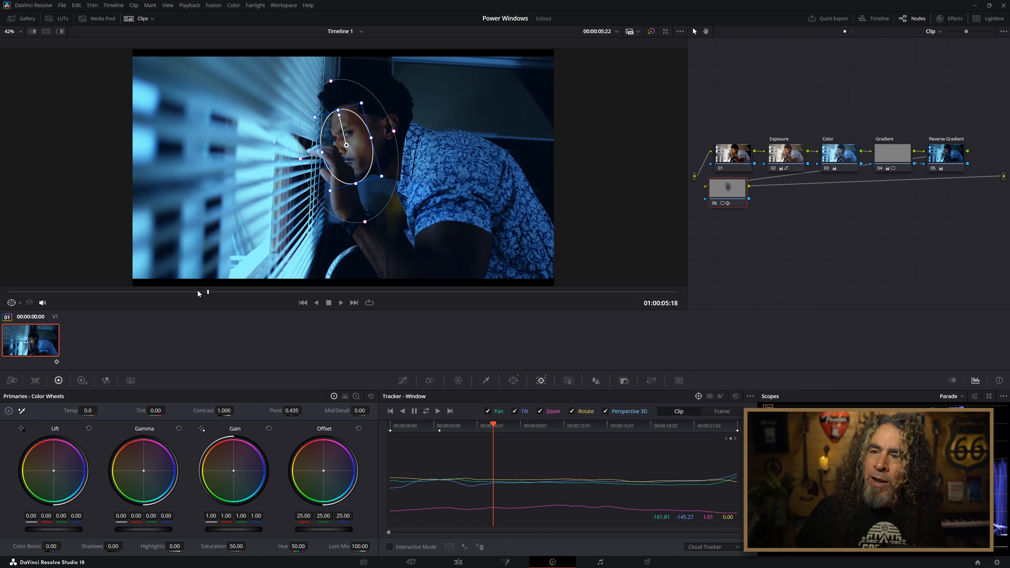
{"action": "left_click_drag", "start_coordinate": [198, 293], "coordinate": [117, 294]}
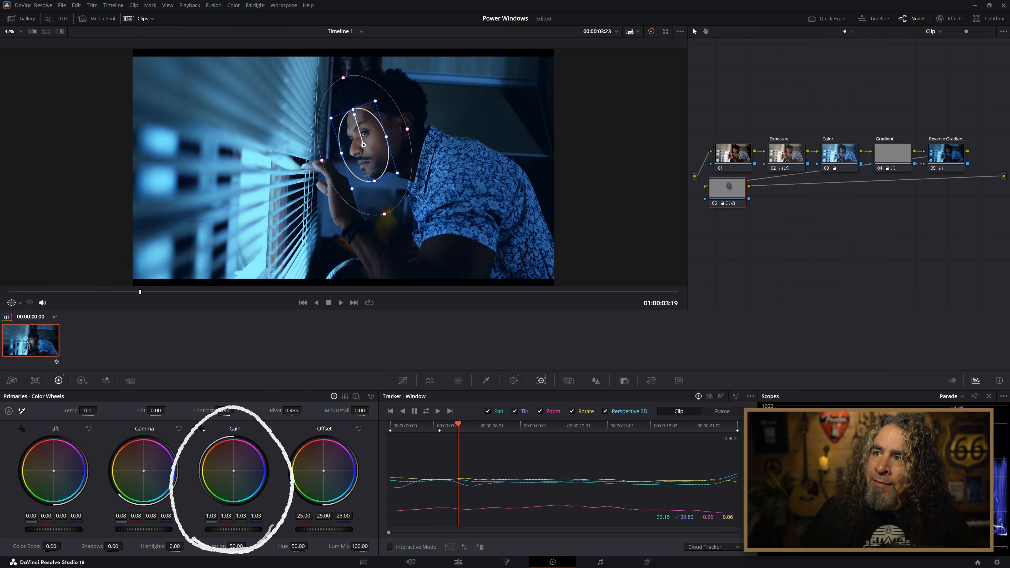
Select node 01 and play the clip from the start without the face window's overlay.
{"action": "left_click", "coordinate": [735, 157]}
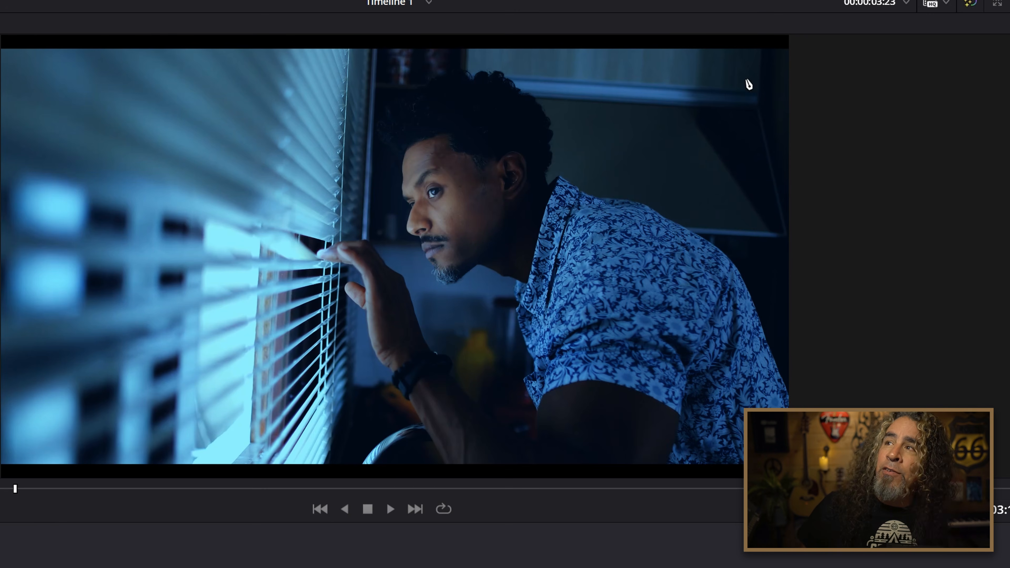
{"action": "key", "text": "Home"}
{"action": "key", "text": "space"}
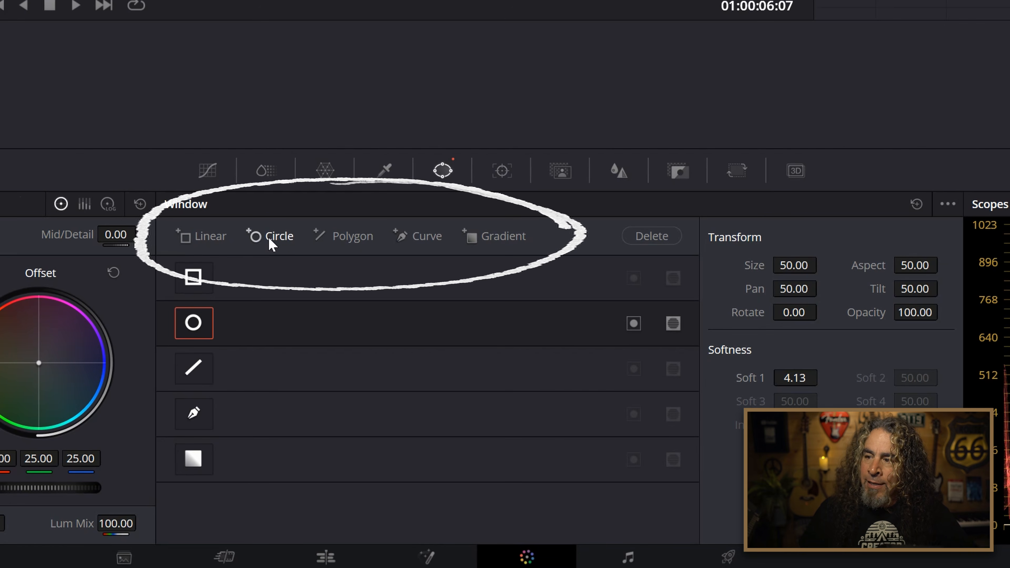
Try adding two extra circular windows to node 01.
{"action": "left_click", "coordinate": [270, 239]}
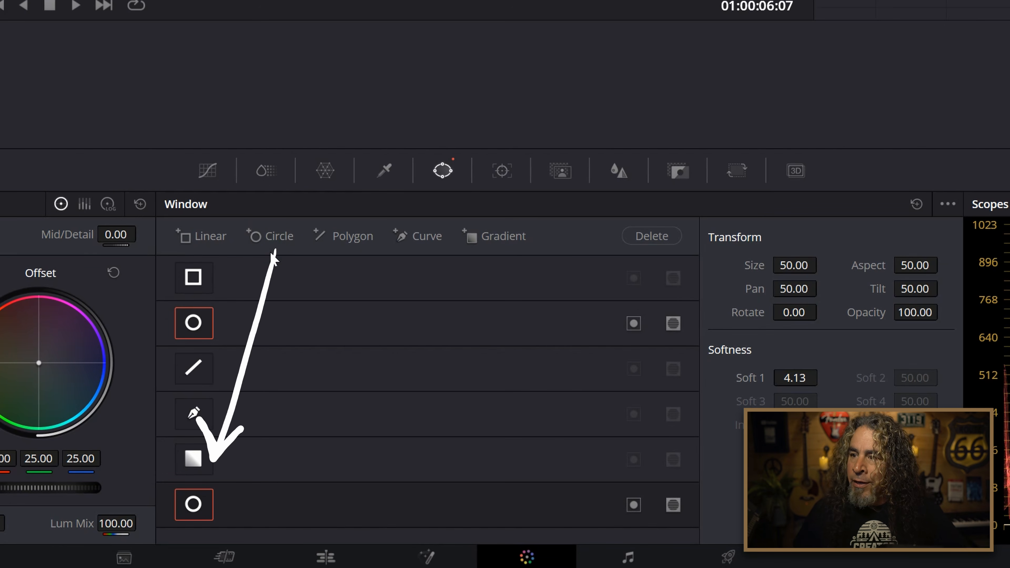
{"action": "left_click", "coordinate": [276, 239]}
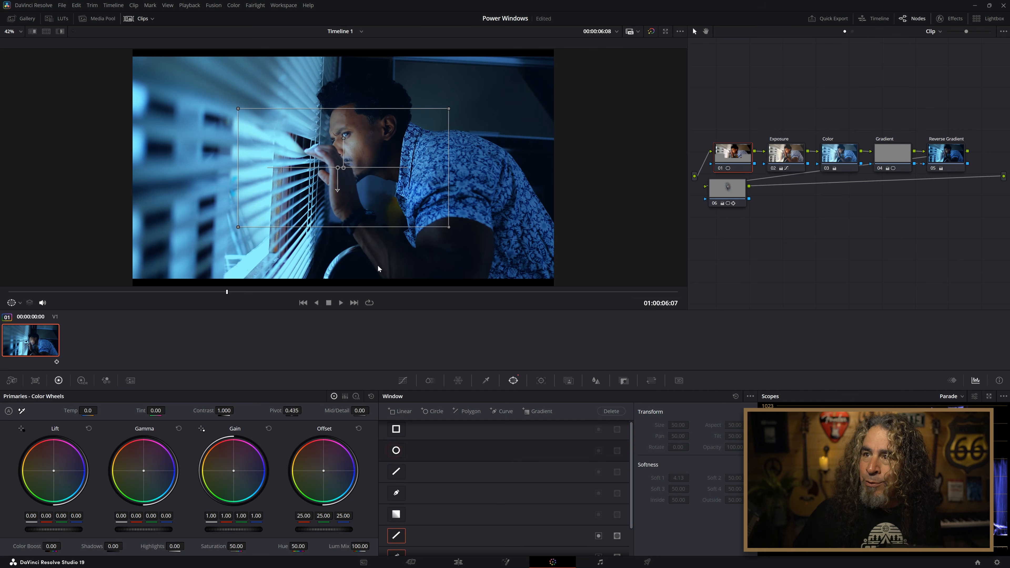
Enable node 01's circular window over the blinds at about Pan 36, and add a second circle over the shirt at about Pan 64.
{"action": "left_click", "coordinate": [397, 451]}
{"action": "left_click_drag", "start_coordinate": [329, 179], "coordinate": [204, 174]}
{"action": "scroll", "coordinate": [430, 482], "scroll_direction": "up", "scroll_amount": 2}
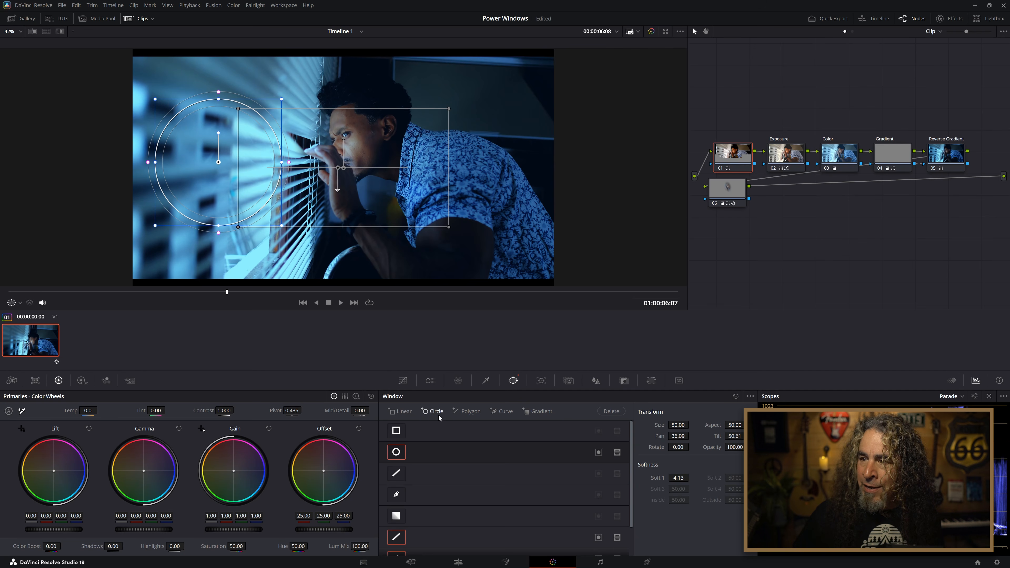
{"action": "left_click", "coordinate": [433, 410]}
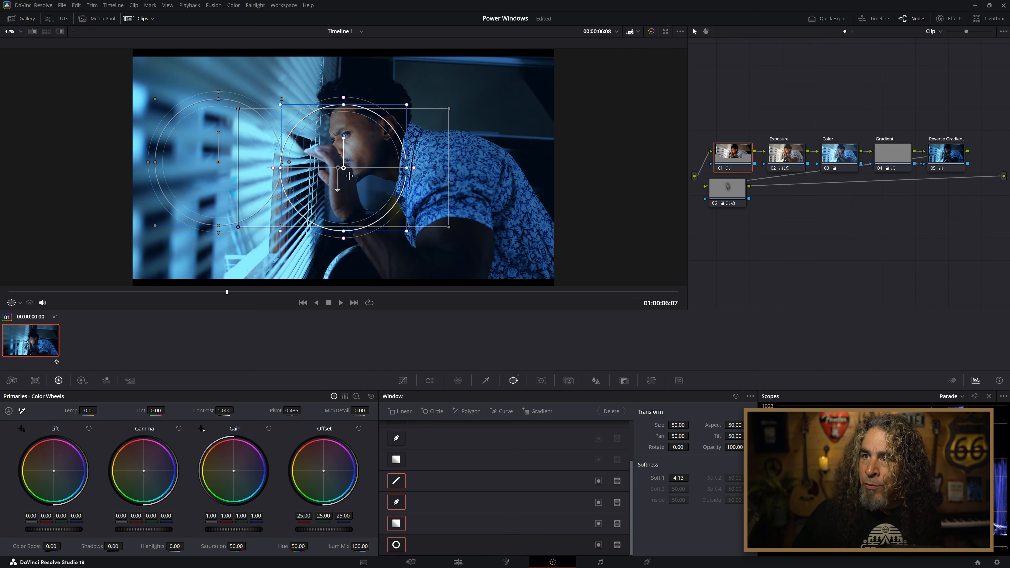
{"action": "left_click_drag", "start_coordinate": [349, 167], "coordinate": [475, 164]}
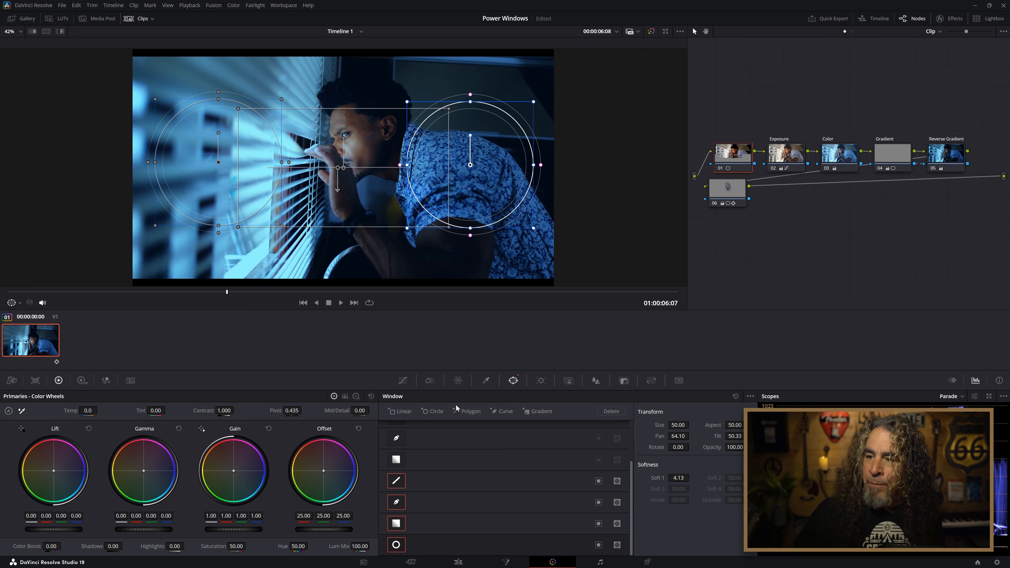
Turn off the added polygon, curve and gradient windows on node 01, and raise all Offset channels to 71.00.
{"action": "left_click", "coordinate": [394, 476]}
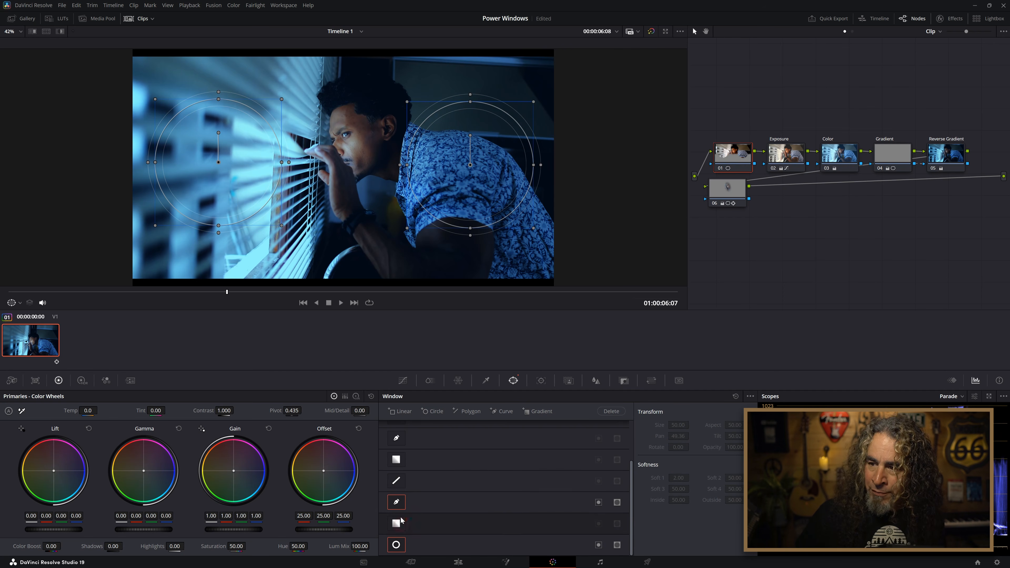
{"action": "scroll", "coordinate": [414, 502], "scroll_direction": "up", "scroll_amount": 3}
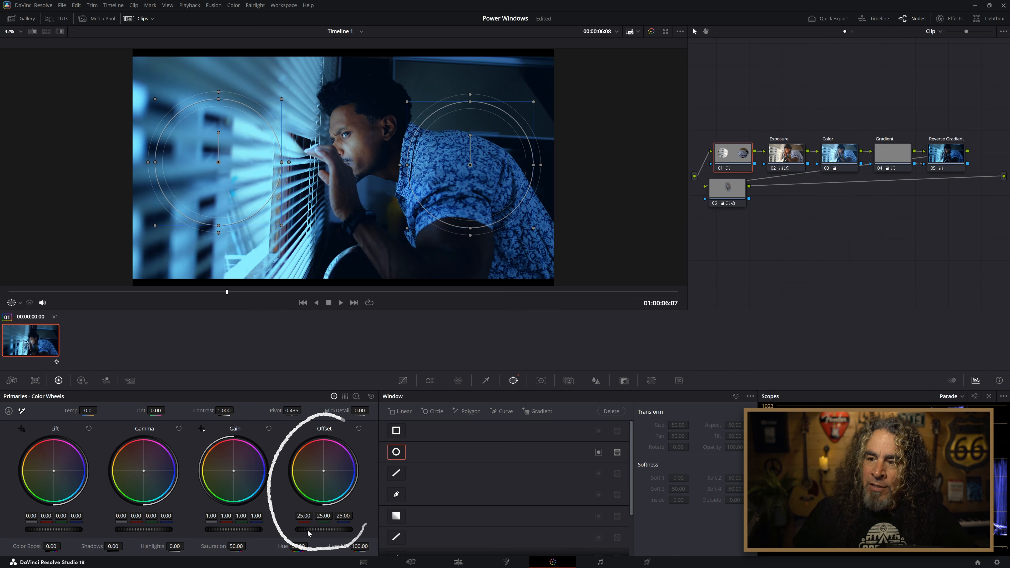
{"action": "left_click_drag", "start_coordinate": [308, 531], "coordinate": [354, 530]}
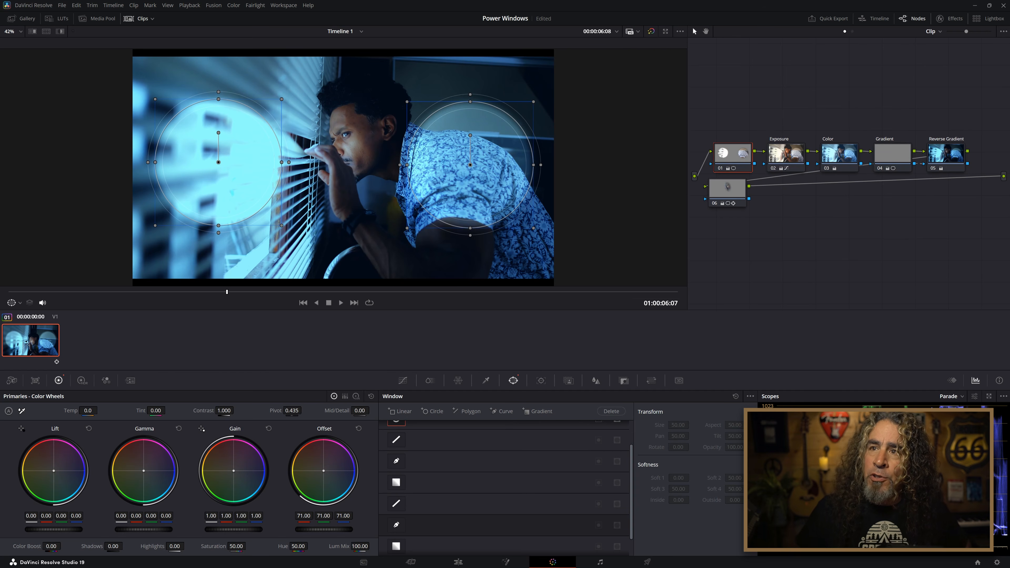
Move the two circular windows together so they overlap at the face, at about Pan 45 and Pan 55.
{"action": "left_click_drag", "start_coordinate": [219, 162], "coordinate": [279, 157]}
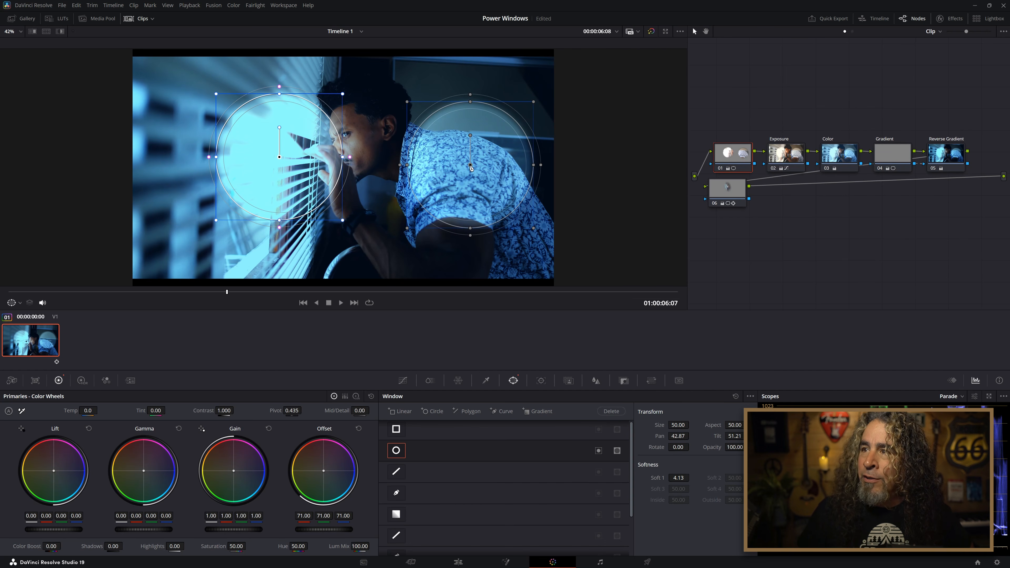
{"action": "left_click_drag", "start_coordinate": [449, 161], "coordinate": [388, 160]}
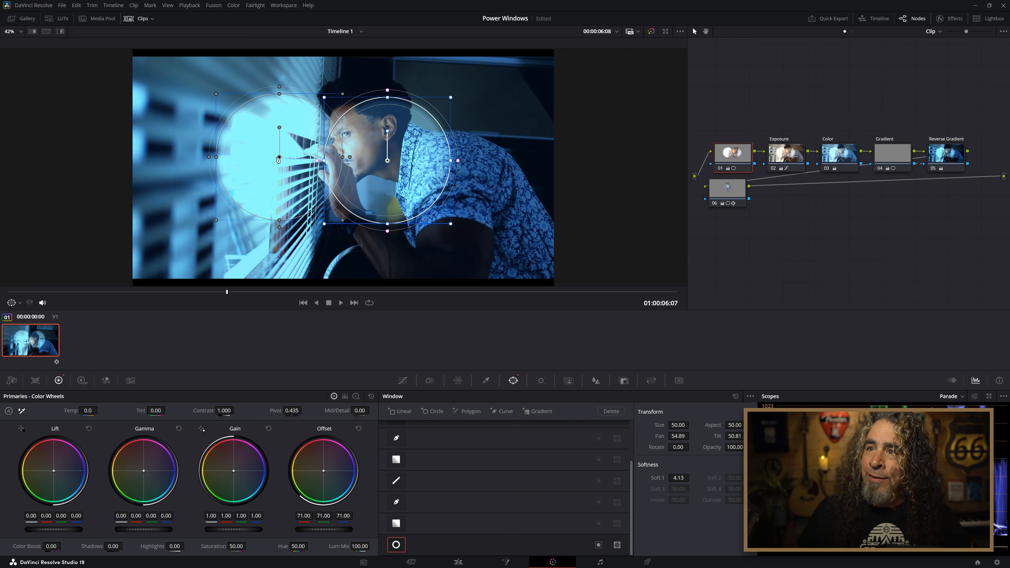
{"action": "left_click_drag", "start_coordinate": [278, 159], "coordinate": [297, 159]}
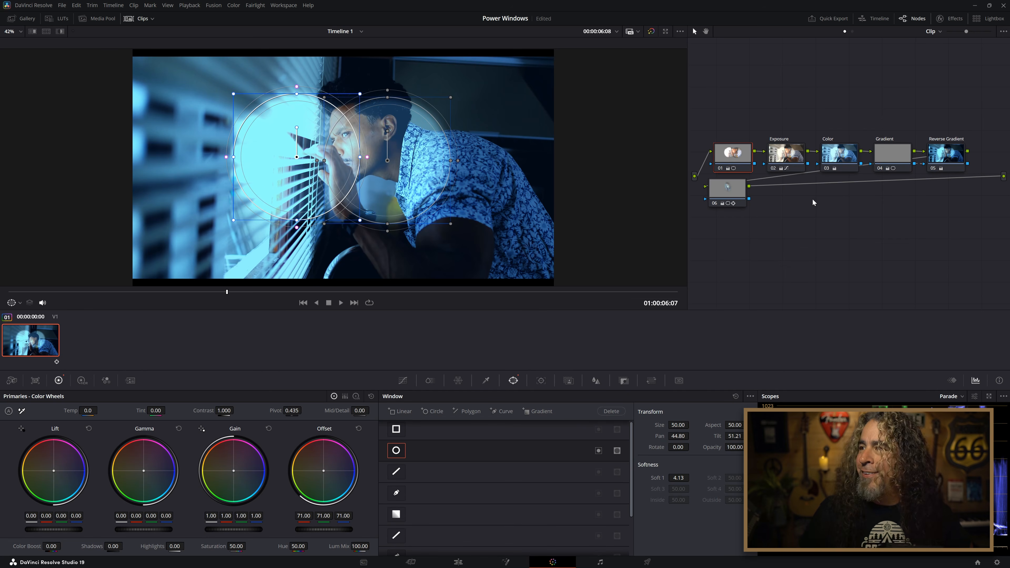